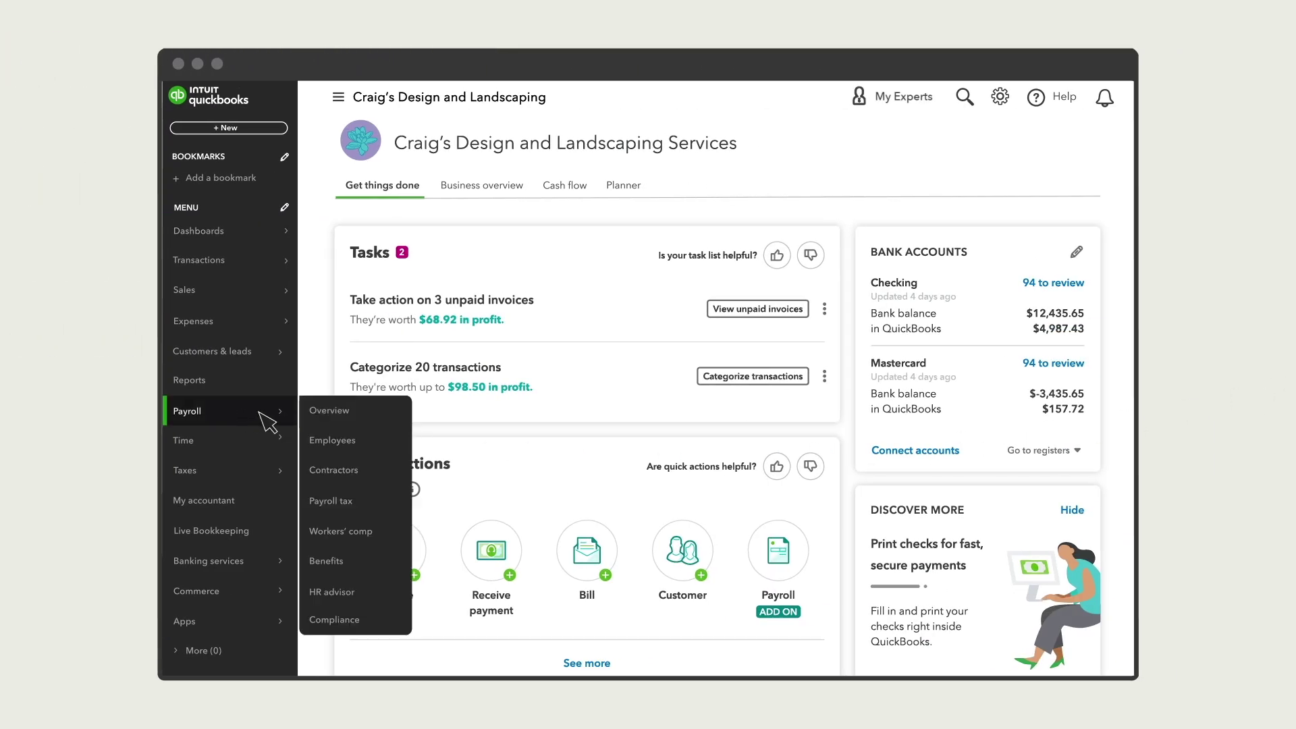
# Open the Payroll Overview page to see the payroll setup tasks.
pyautogui.click(348, 413)
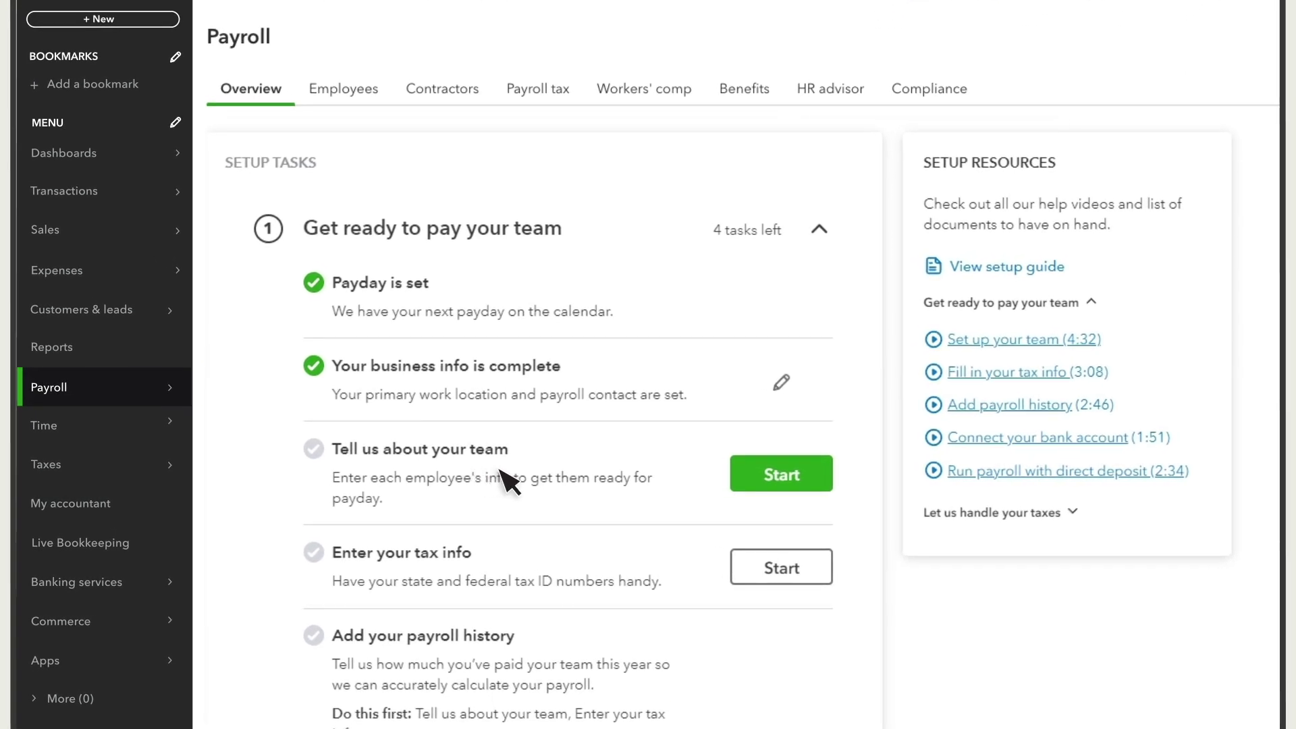
# Start team setup, pick Gusto as the previous payroll tool, and proceed to report upload.
pyautogui.click(782, 476)
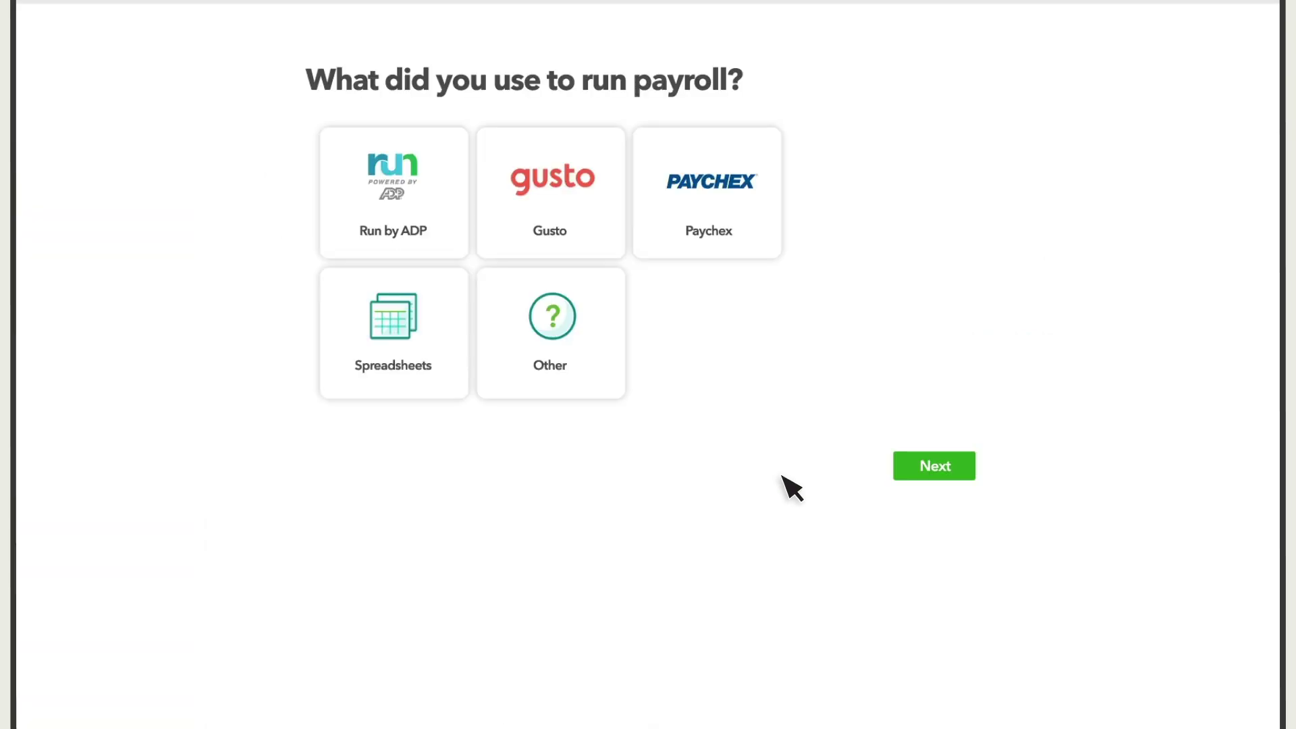
pyautogui.click(579, 210)
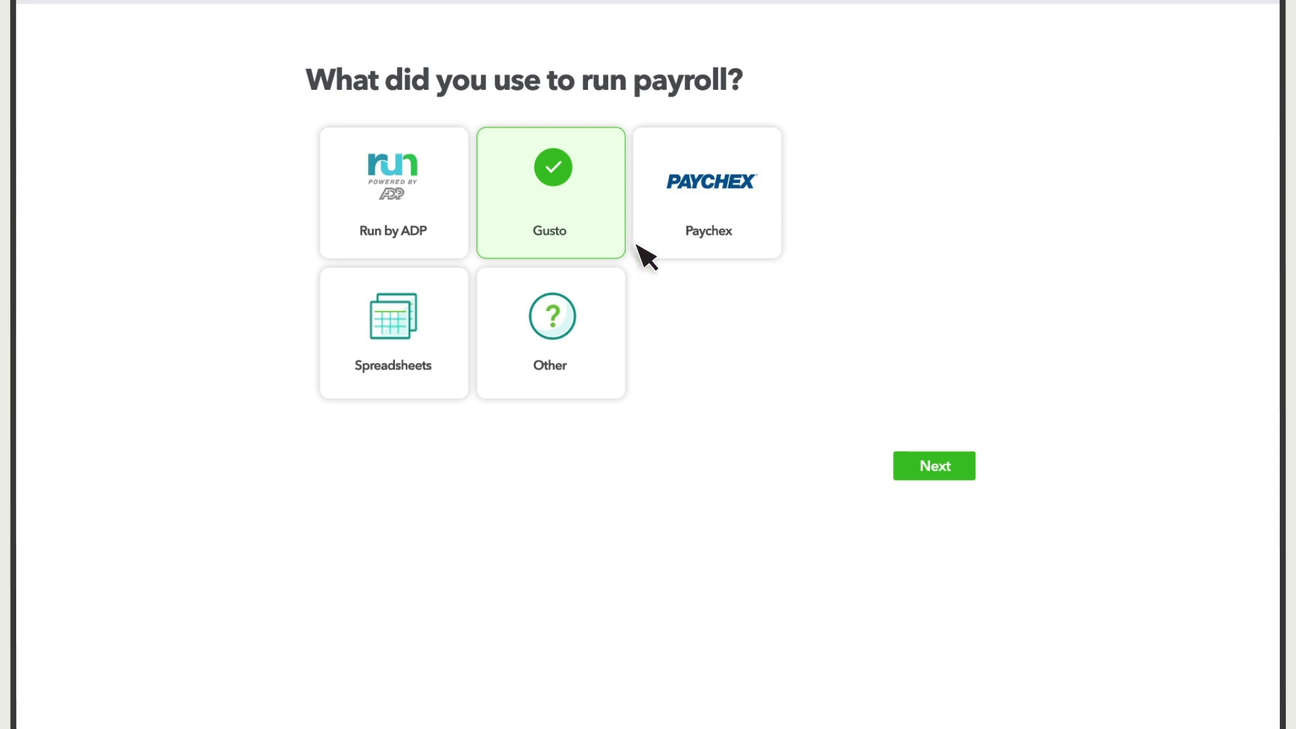
pyautogui.click(958, 479)
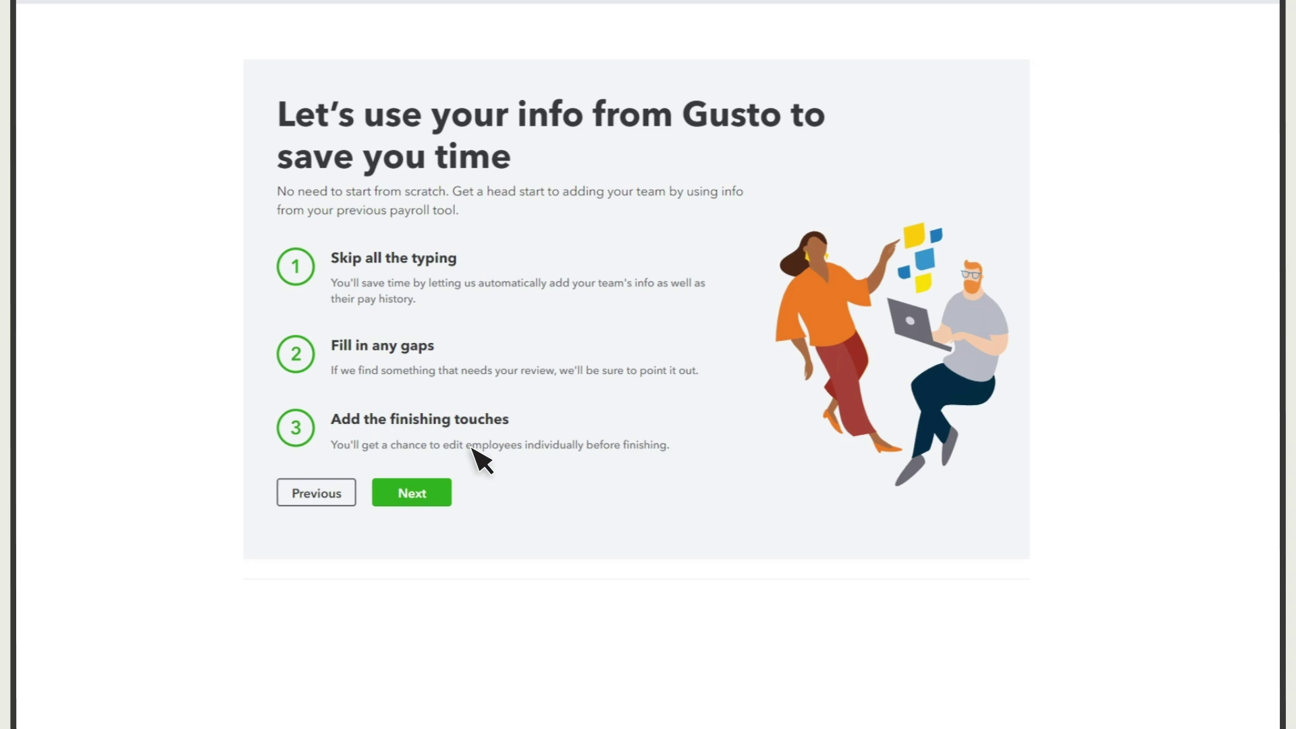
pyautogui.click(415, 493)
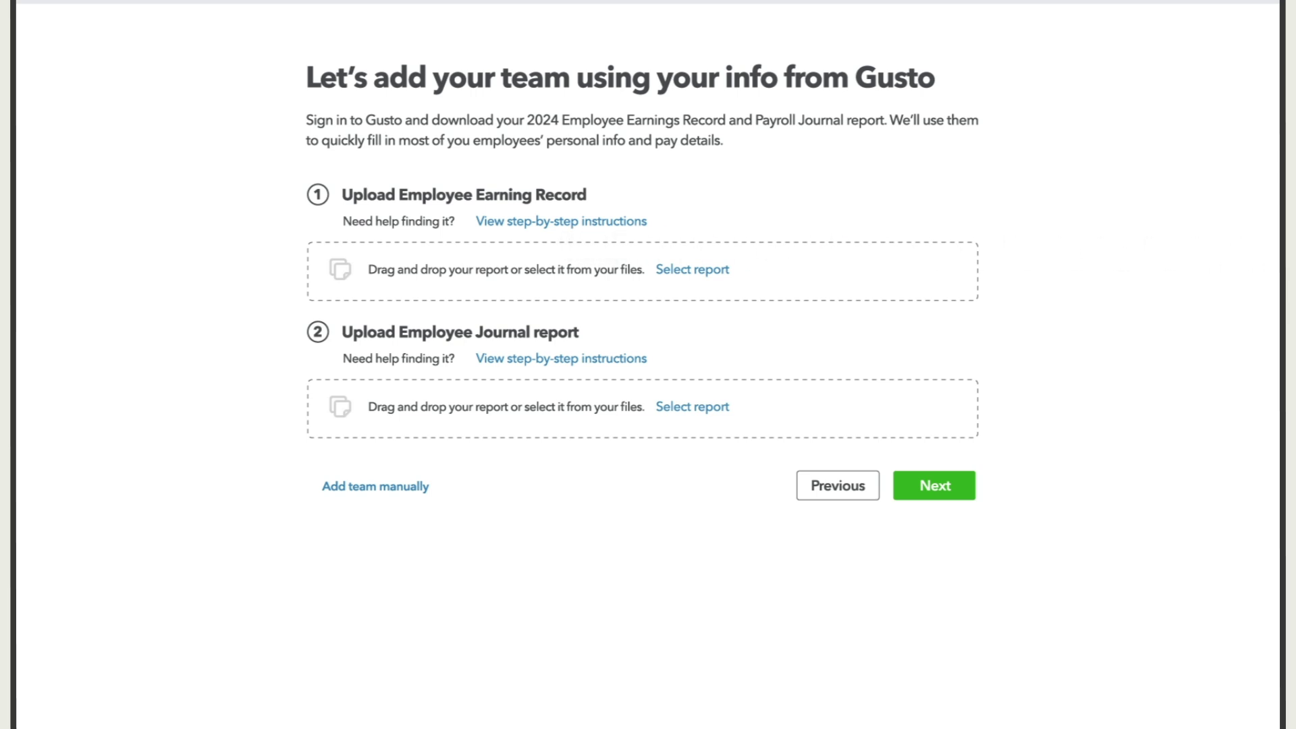
# Upload 2 Employee Gusto.csv and Gusto checks.pdf as the Gusto reports and accept the import.
pyautogui.moveTo(1295, 263); pyautogui.dragTo(530, 276)
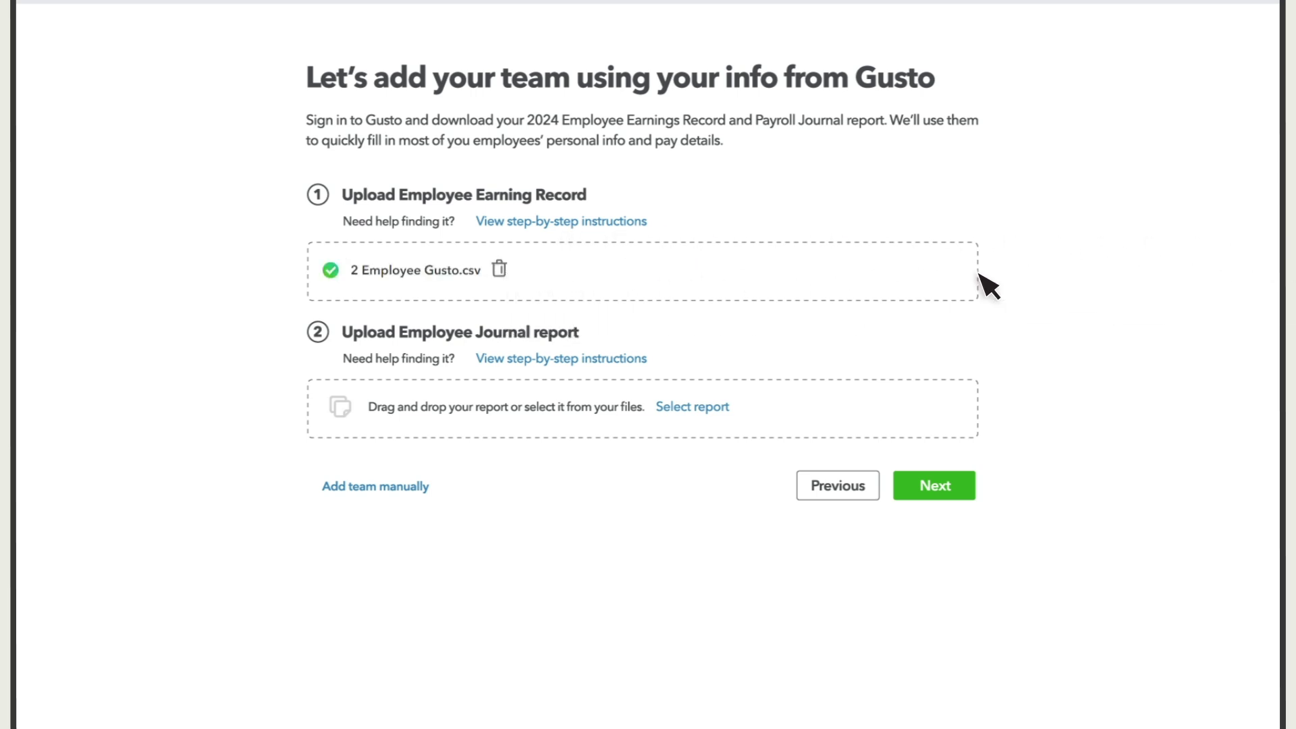
pyautogui.moveTo(1286, 310); pyautogui.dragTo(560, 409)
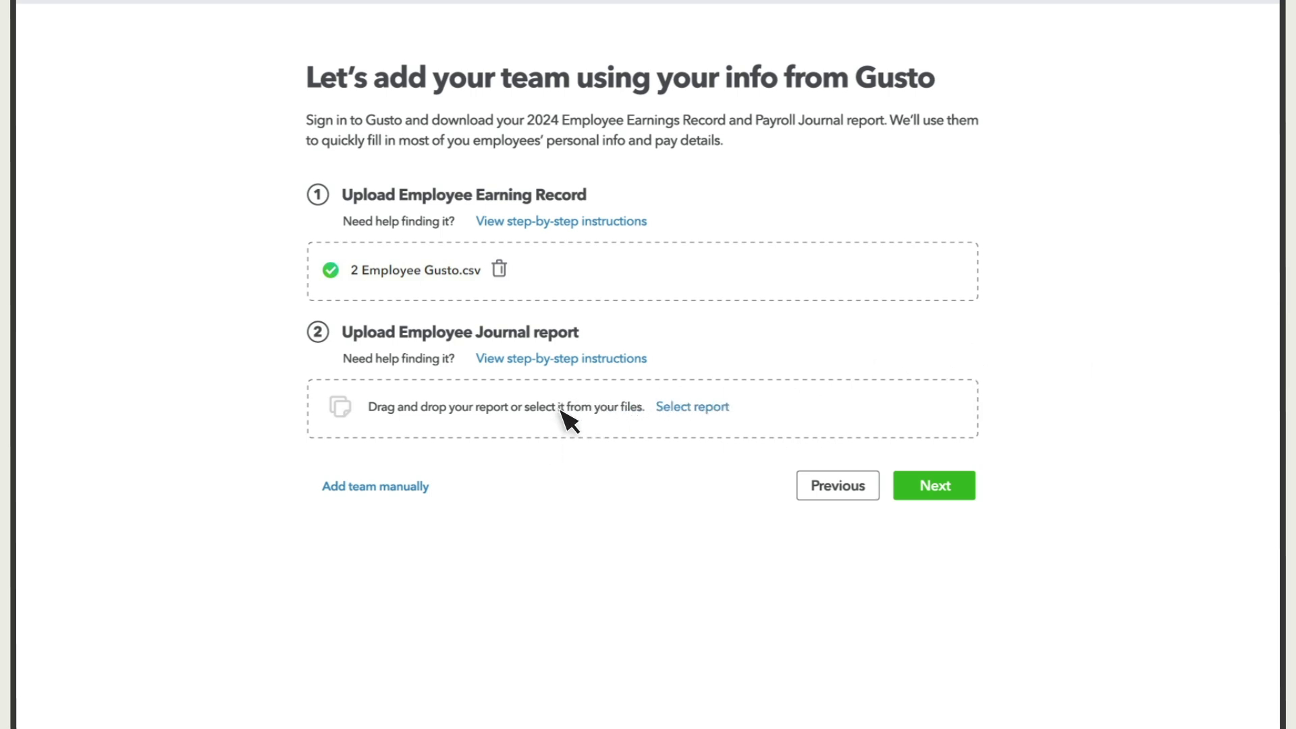
pyautogui.click(958, 493)
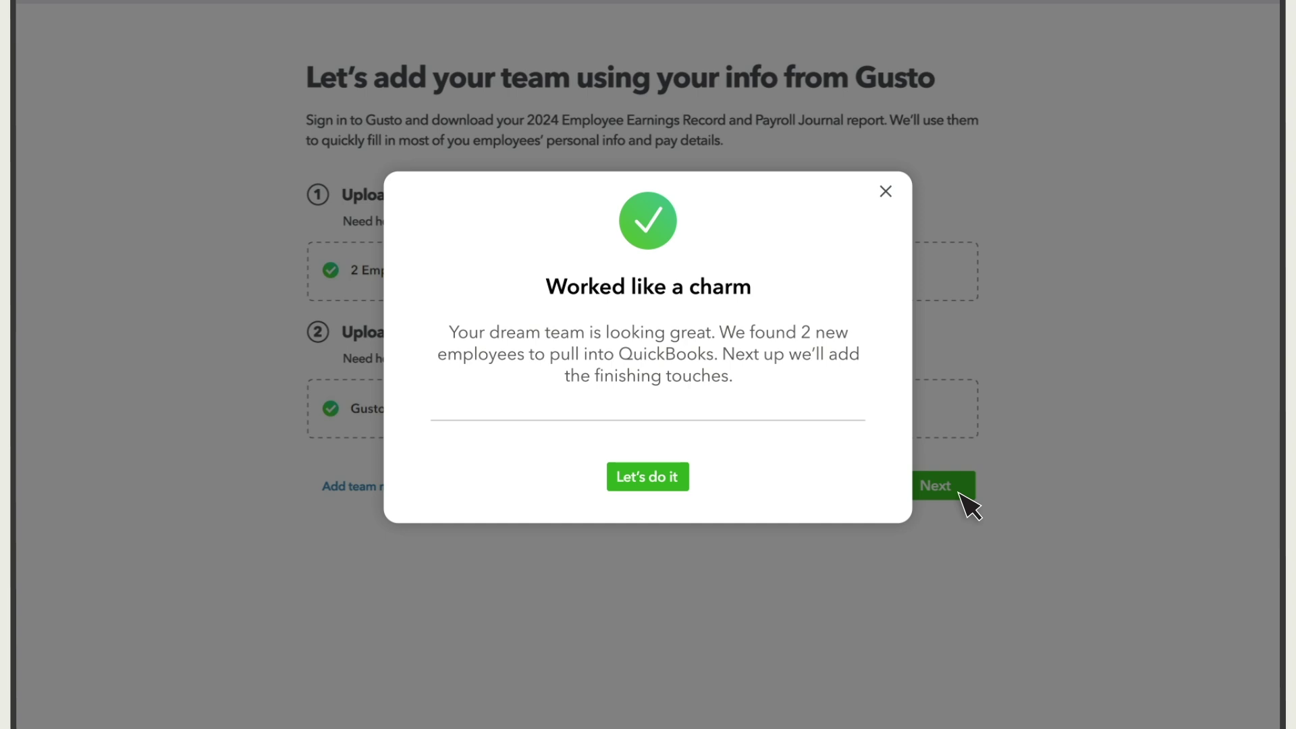
pyautogui.click(658, 479)
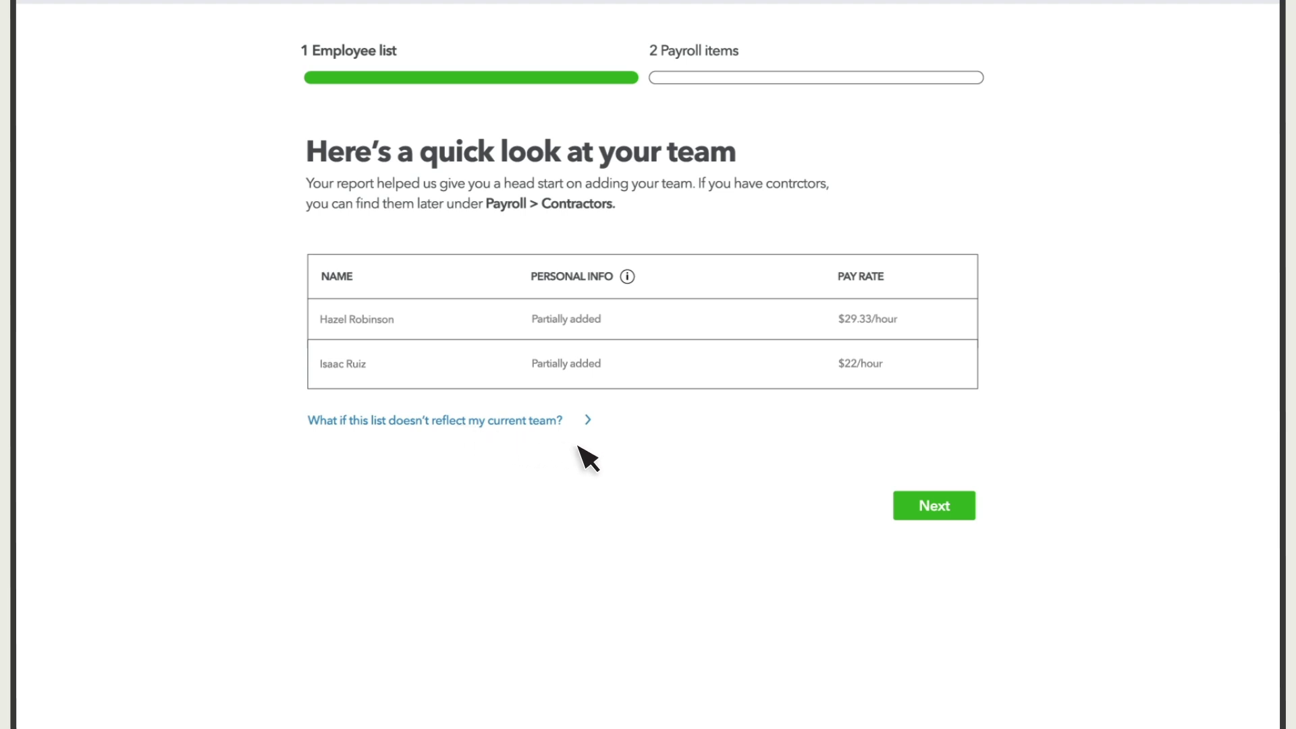
# Confirm the two imported employees and begin categorizing the Health FSA payroll item.
pyautogui.click(948, 518)
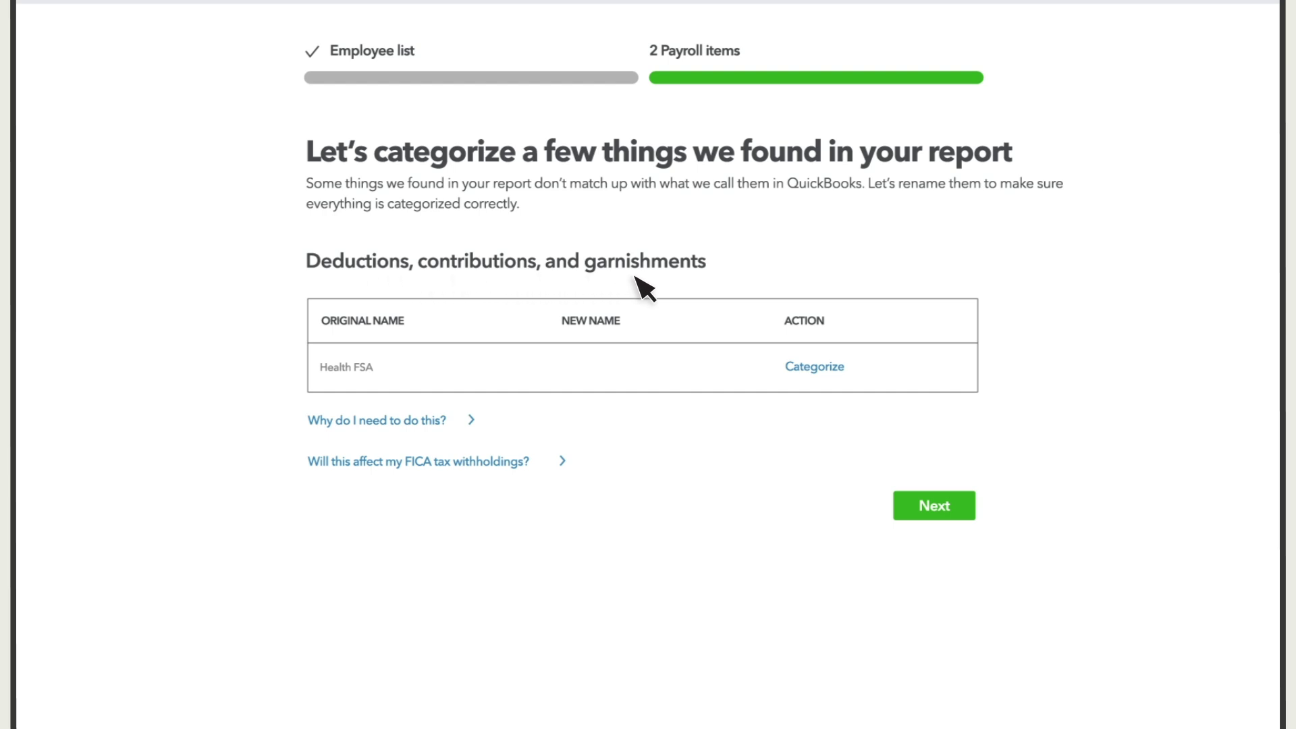
pyautogui.click(837, 371)
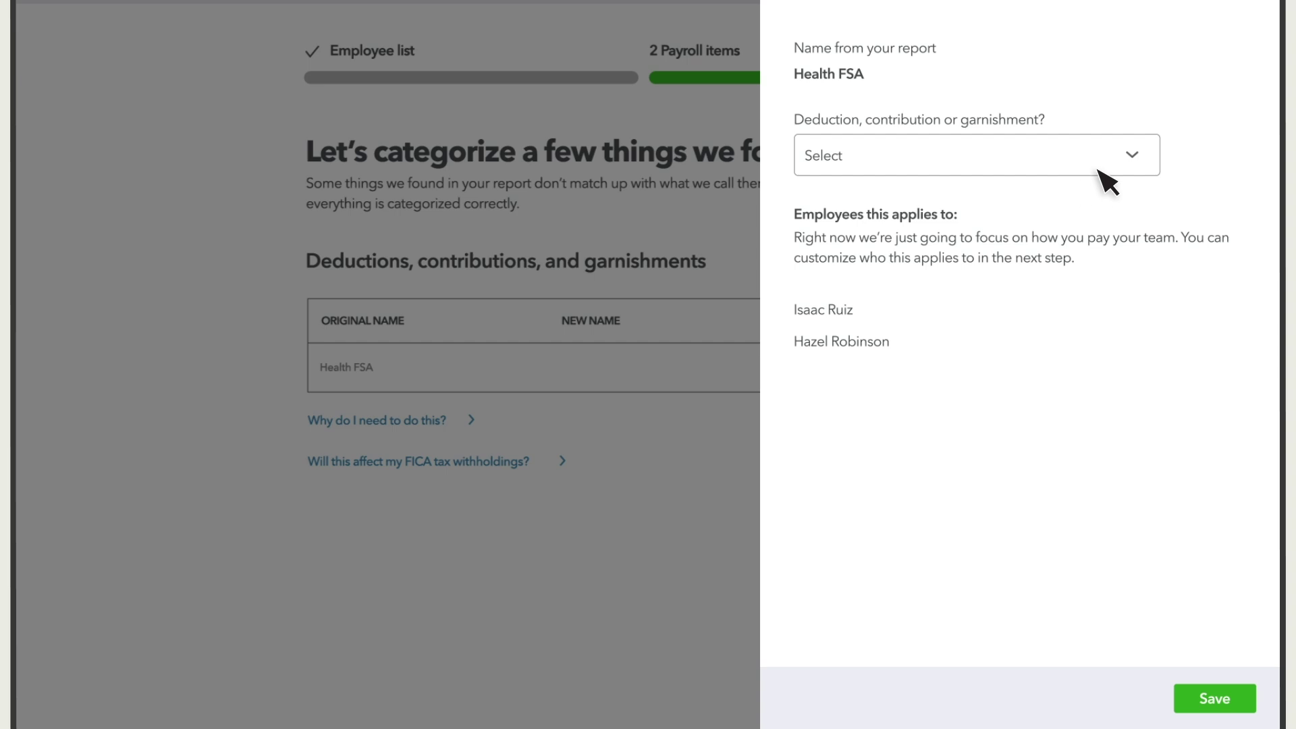
# Categorize Health FSA as a Flexible spending accounts deduction of type Medical Expense FSA.
pyautogui.click(1119, 156)
pyautogui.click(976, 207)
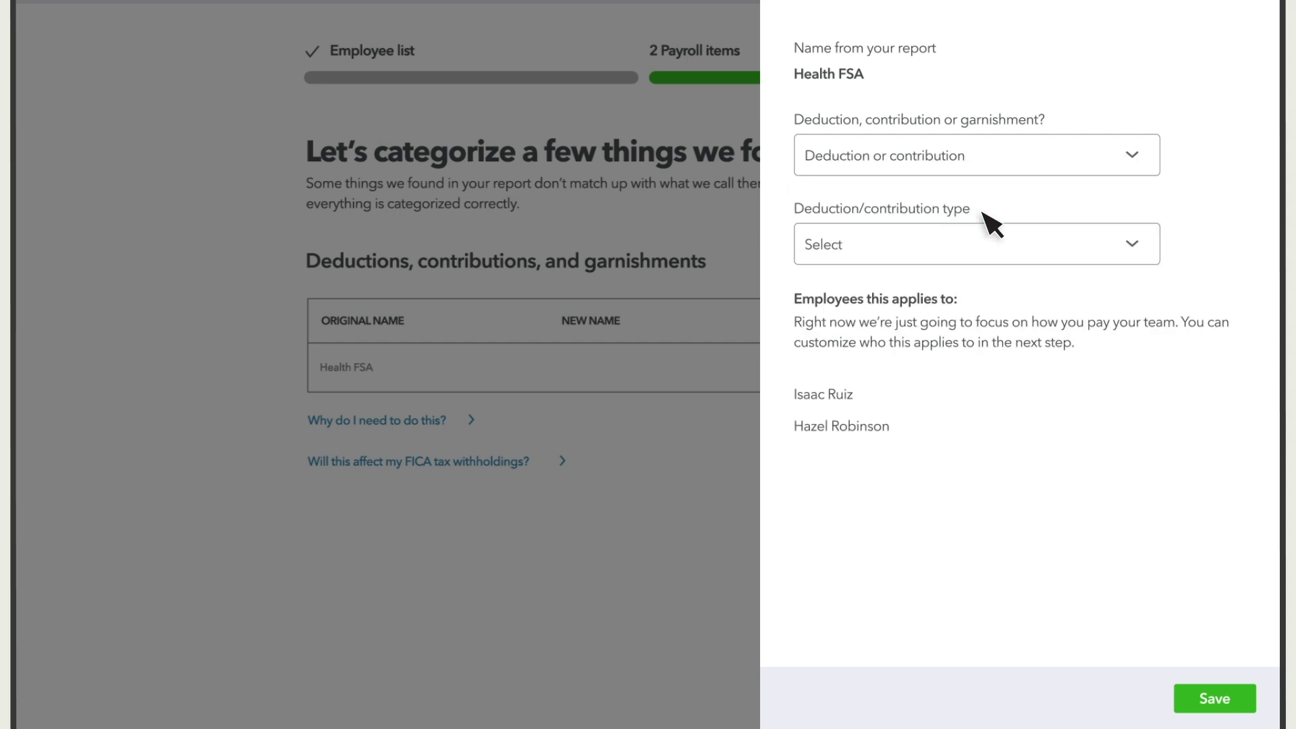
pyautogui.click(1063, 258)
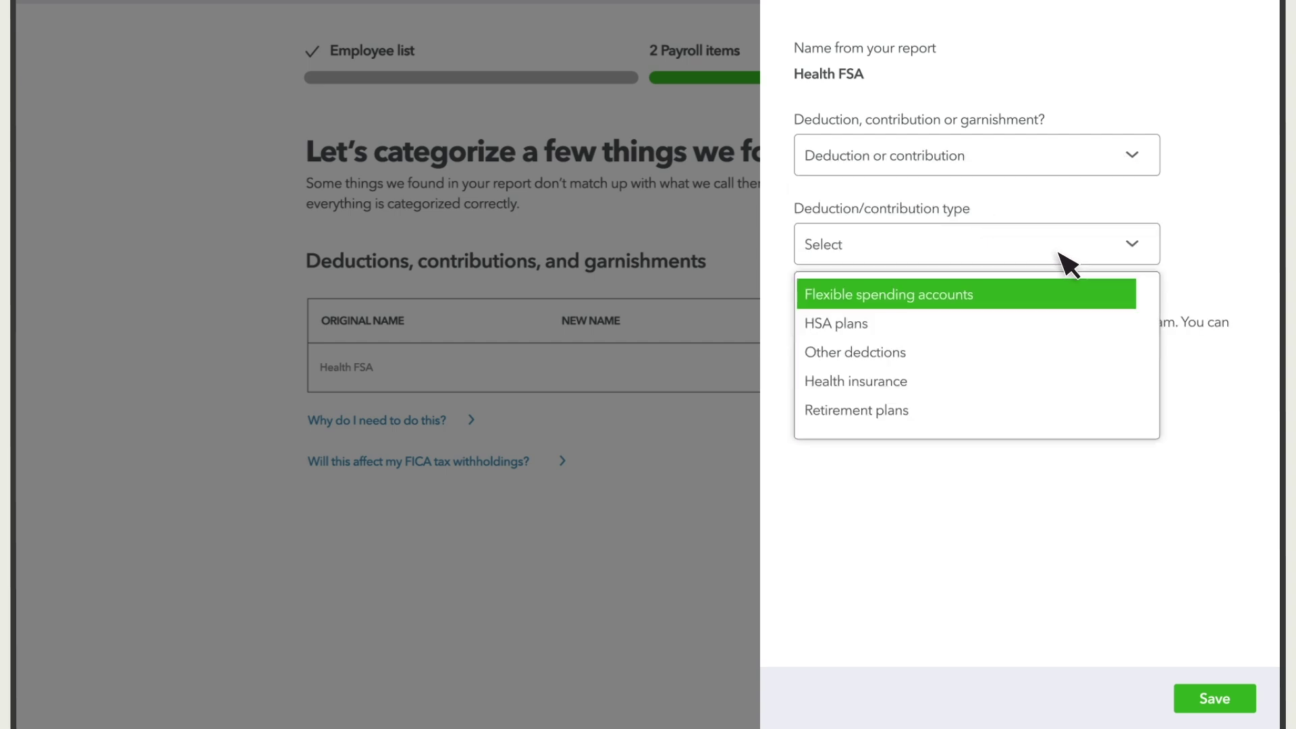
pyautogui.click(941, 303)
pyautogui.click(953, 345)
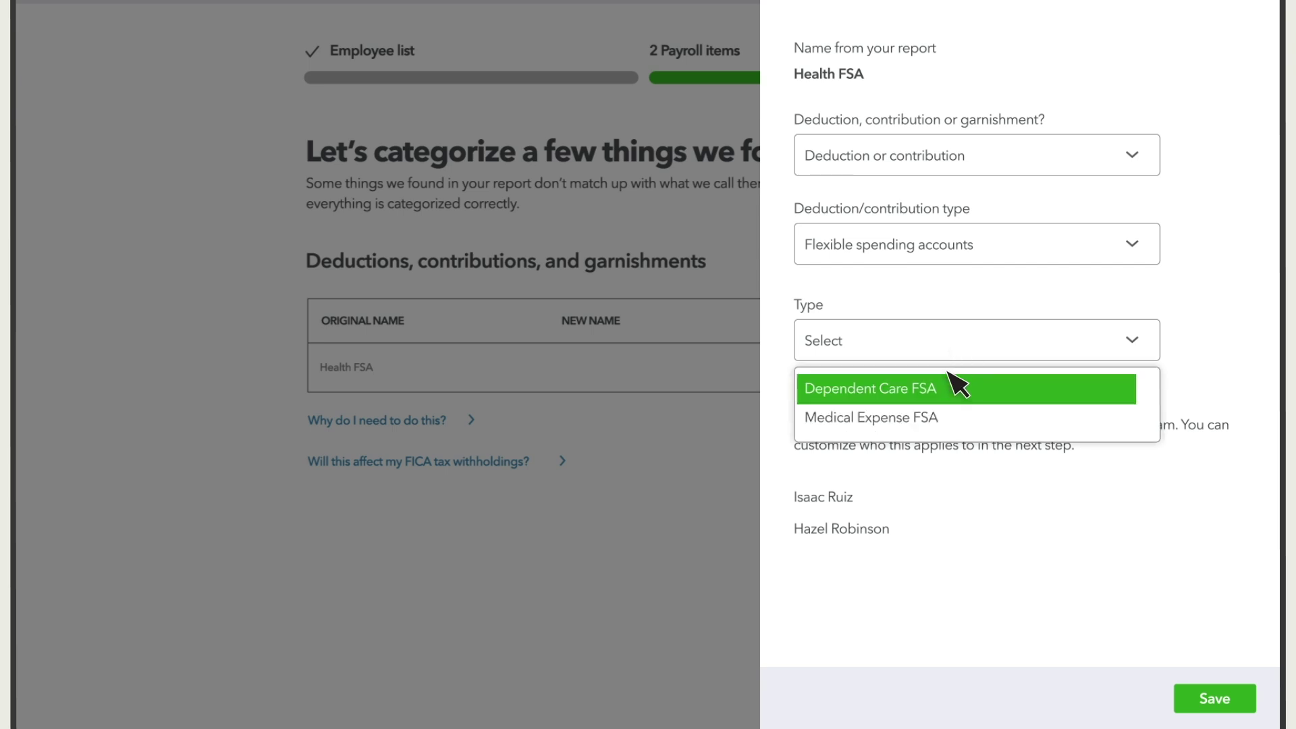
pyautogui.click(934, 419)
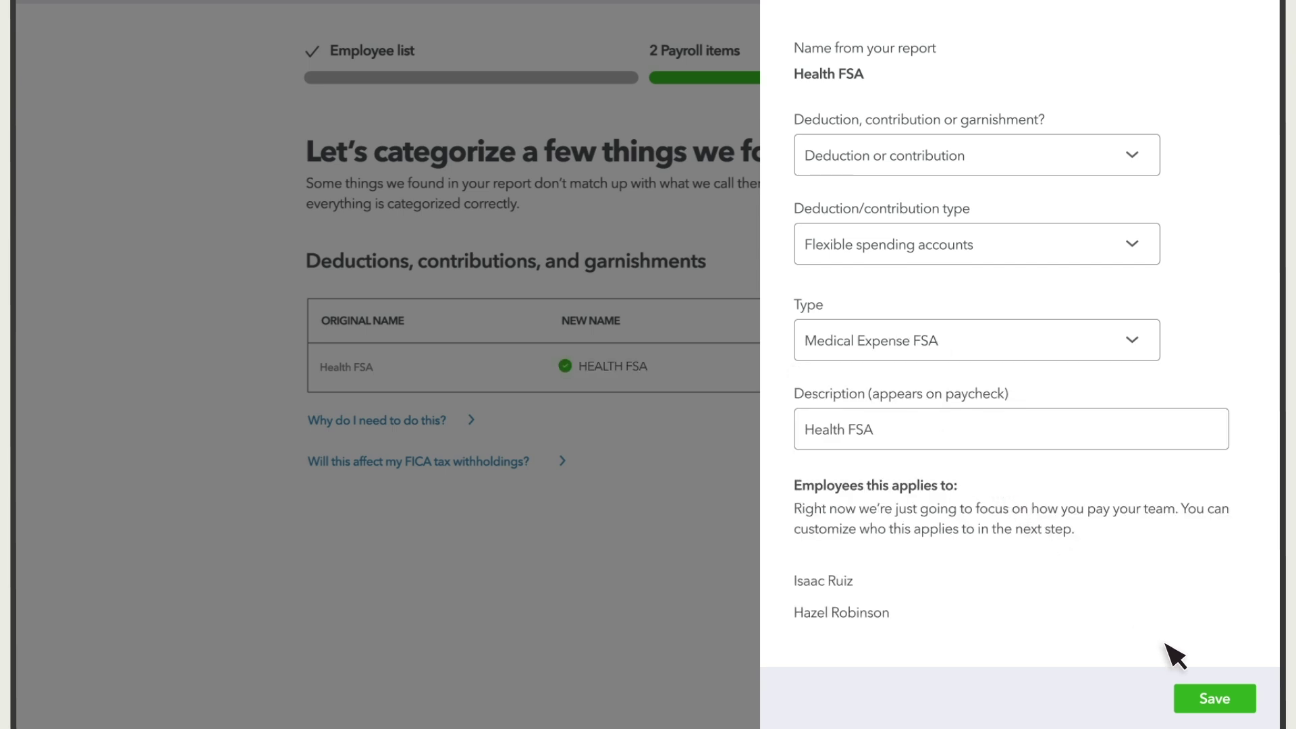
pyautogui.click(1215, 699)
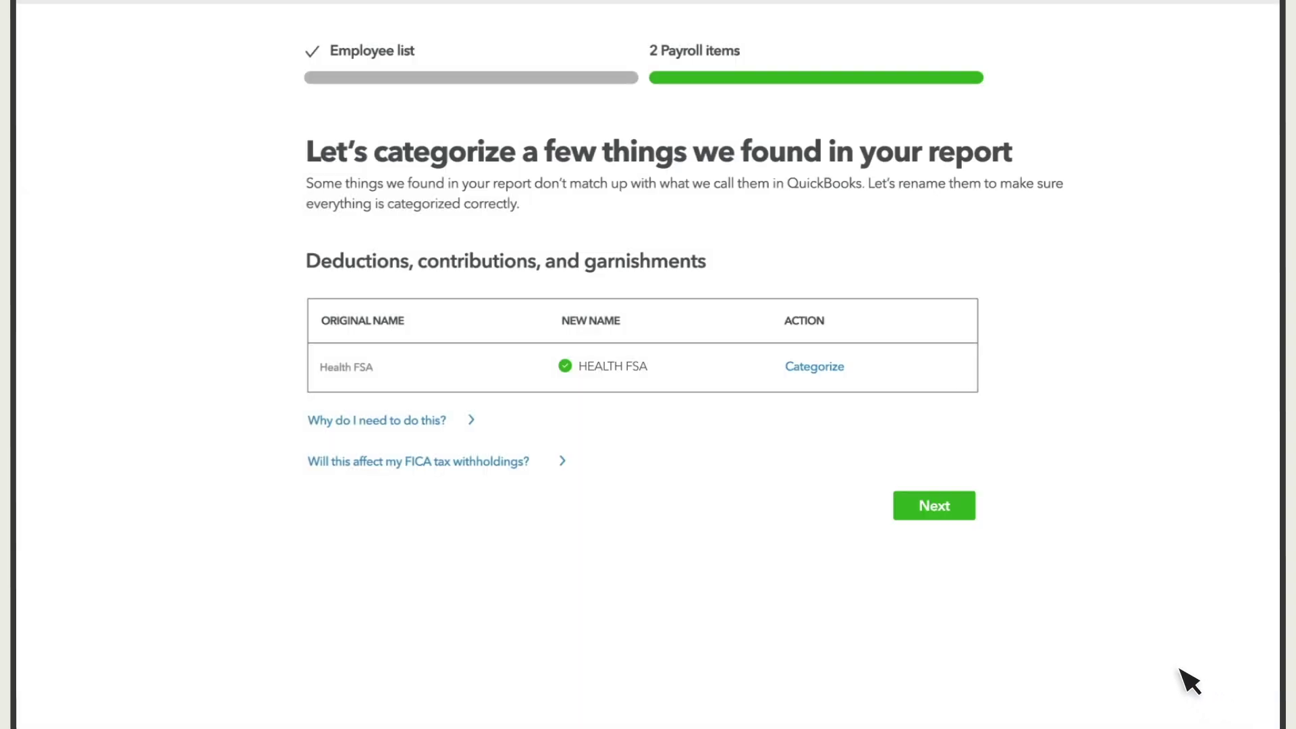
pyautogui.click(951, 511)
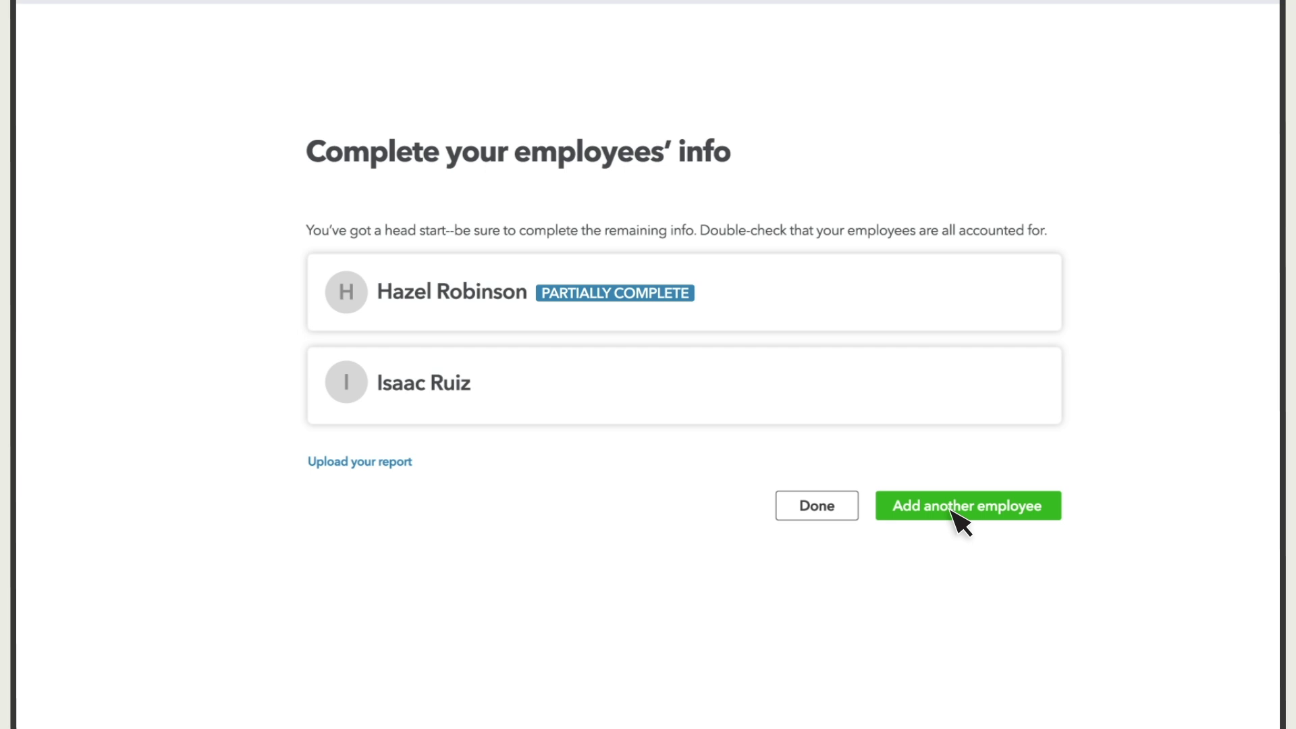
# Enter and confirm the first employee's Social Security number, save, and finish the employee step.
pyautogui.click(540, 307)
pyautogui.click(1170, 253)
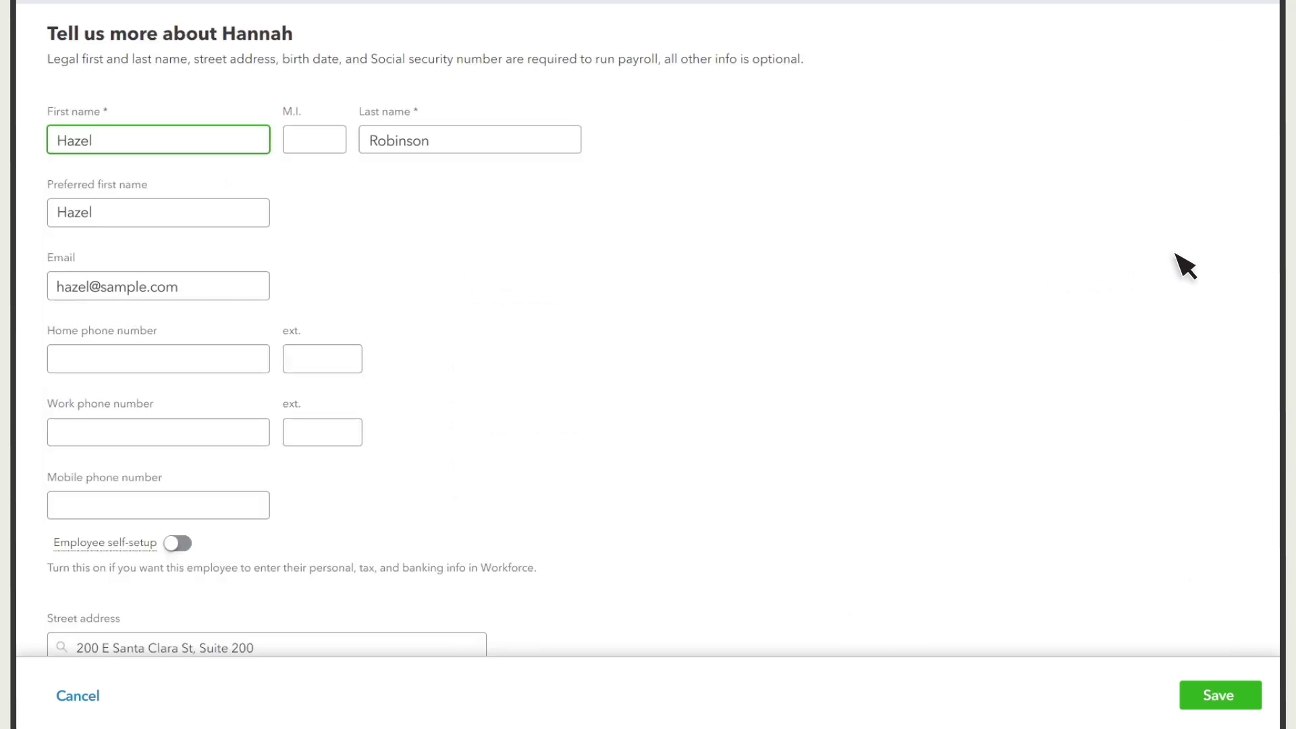
pyautogui.scroll(-5, 816, 393)
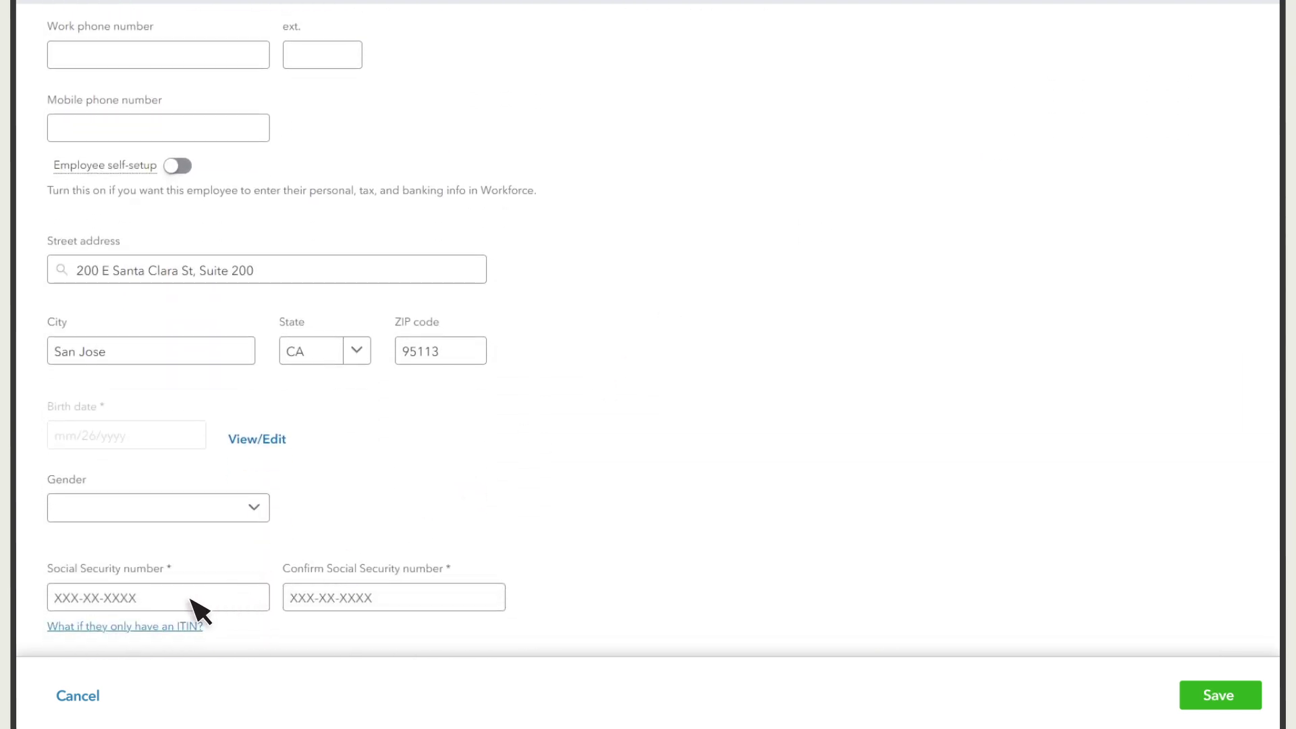
pyautogui.click(196, 609)
pyautogui.write('123-45-6789')
pyautogui.press('Tab')
pyautogui.write('123-45-6789')
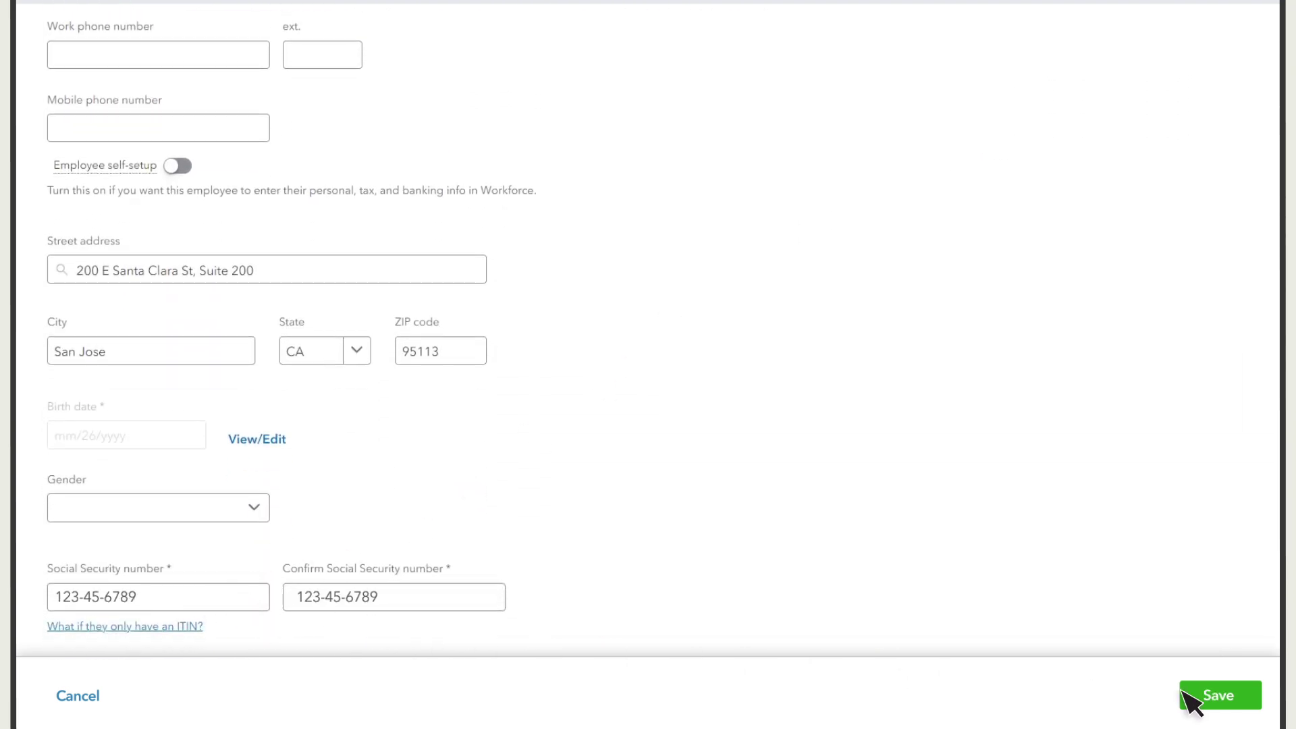
pyautogui.click(1227, 698)
pyautogui.click(1232, 696)
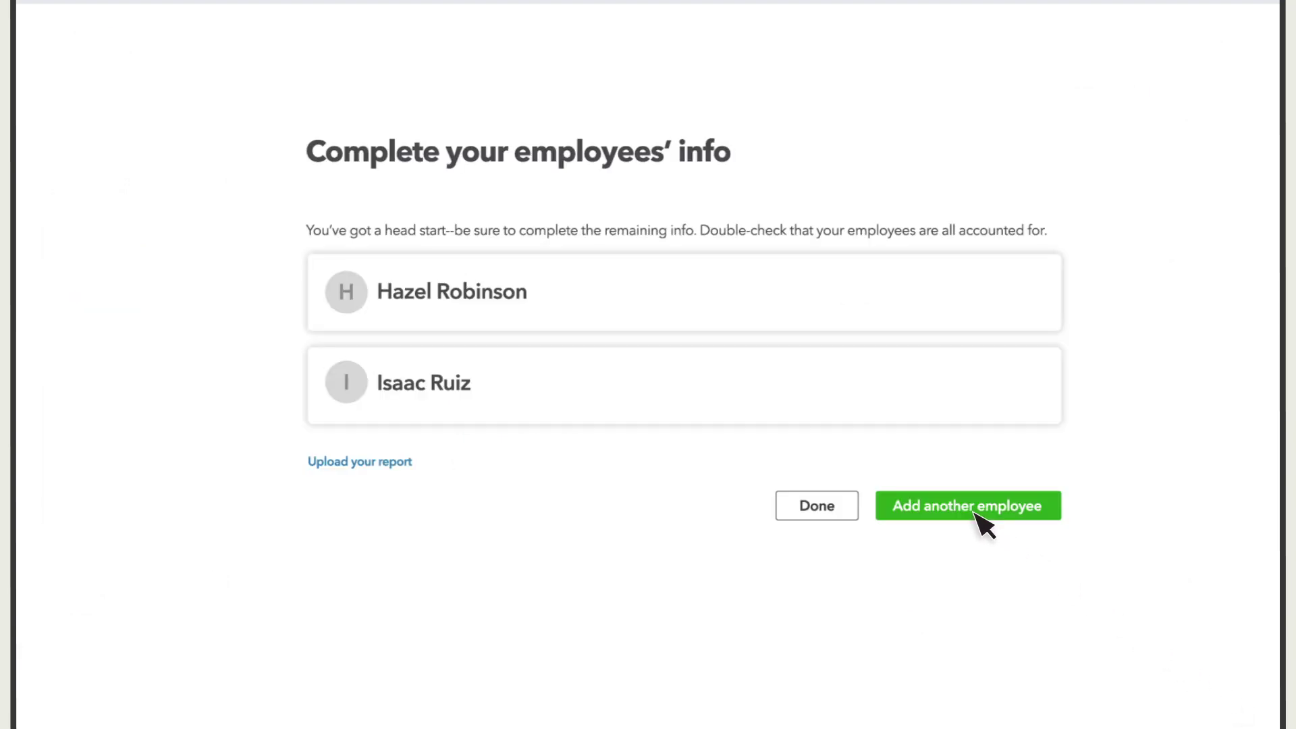
pyautogui.click(831, 514)
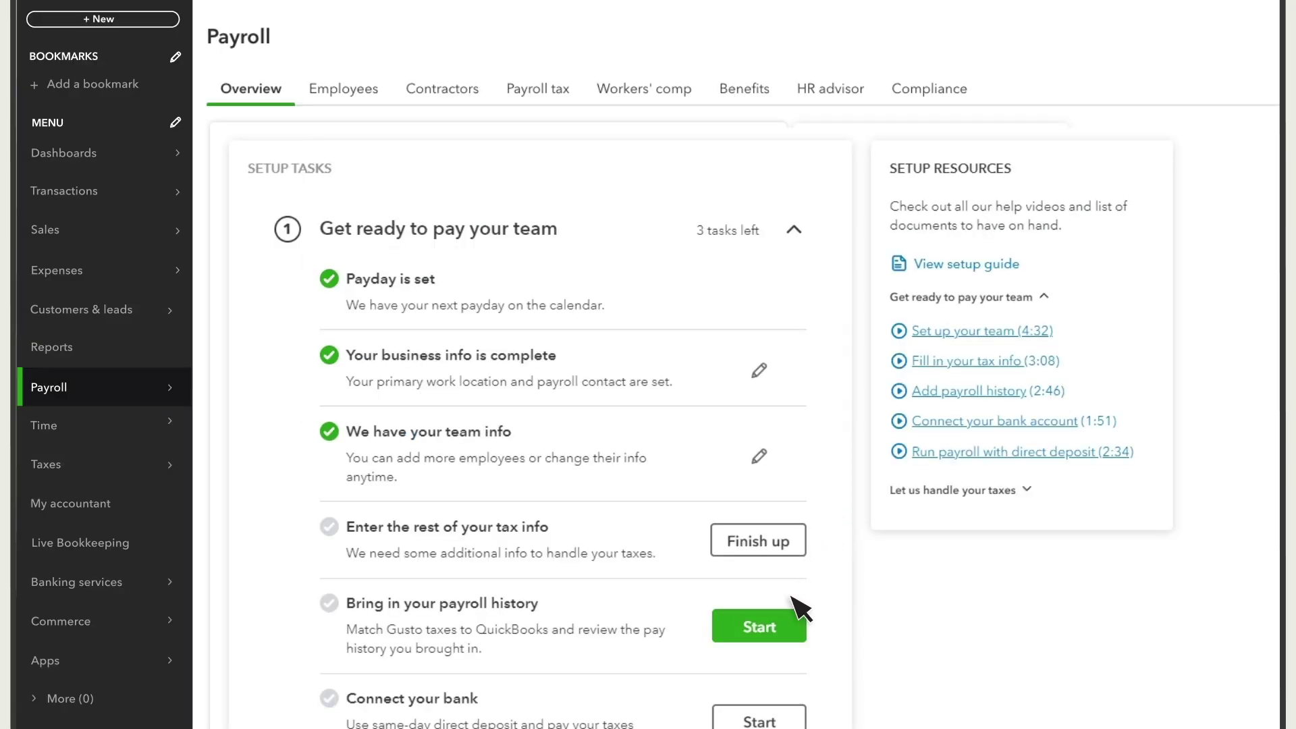
# Start bringing in payroll history and begin matching the CA Withholding Tax.
pyautogui.click(758, 627)
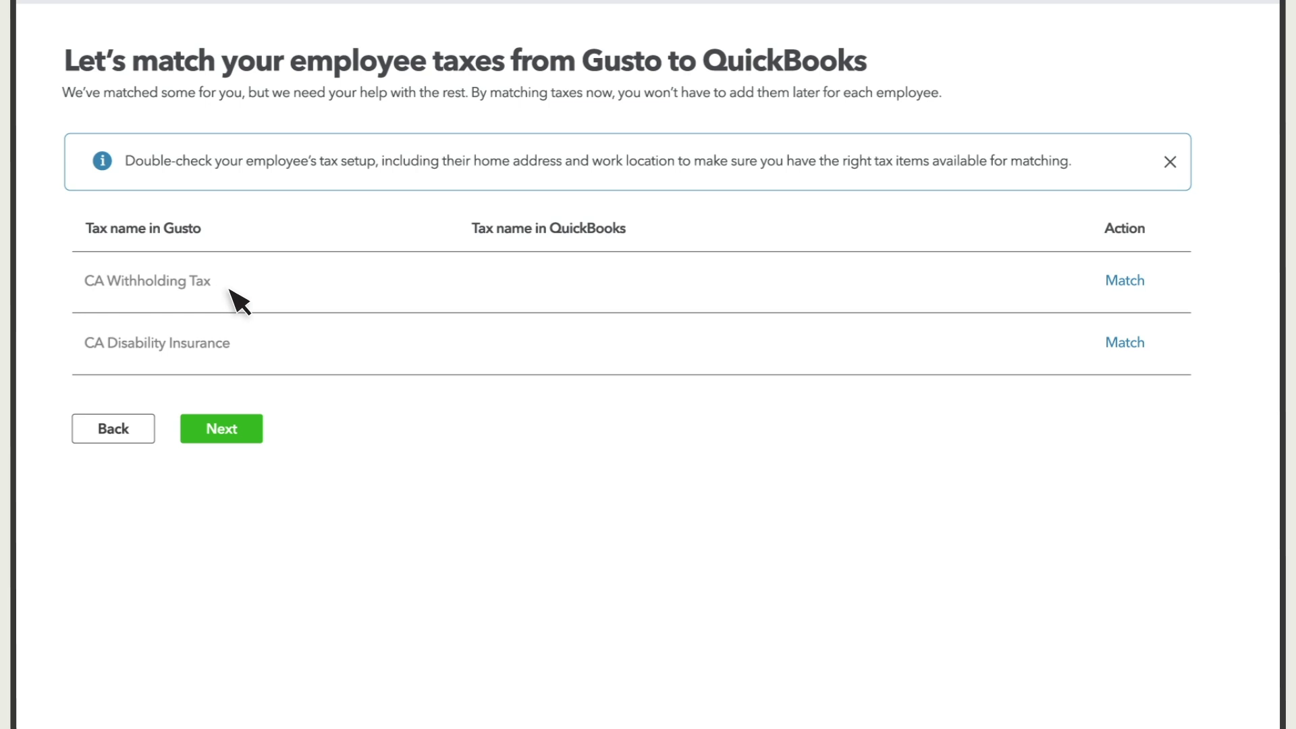
pyautogui.click(1124, 282)
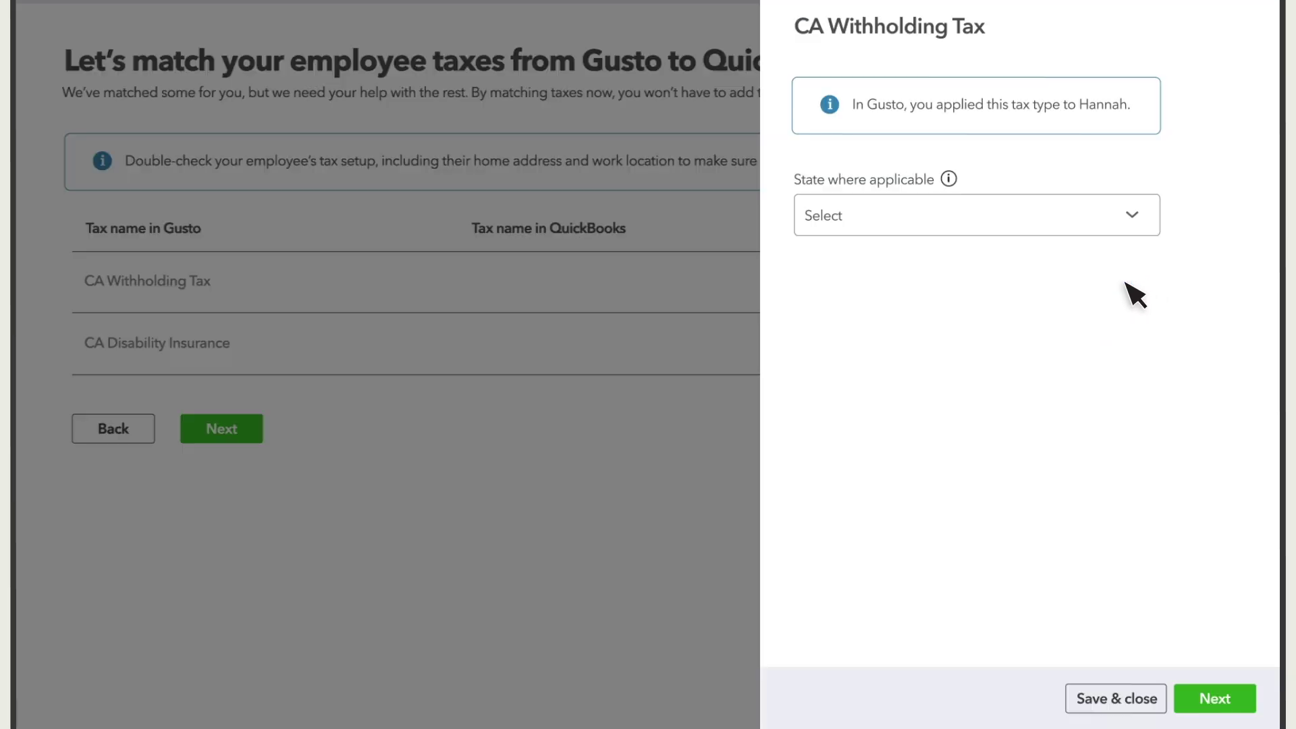
# Match Gusto's CA Withholding Tax to CA Income Tax with state CA.
pyautogui.click(958, 210)
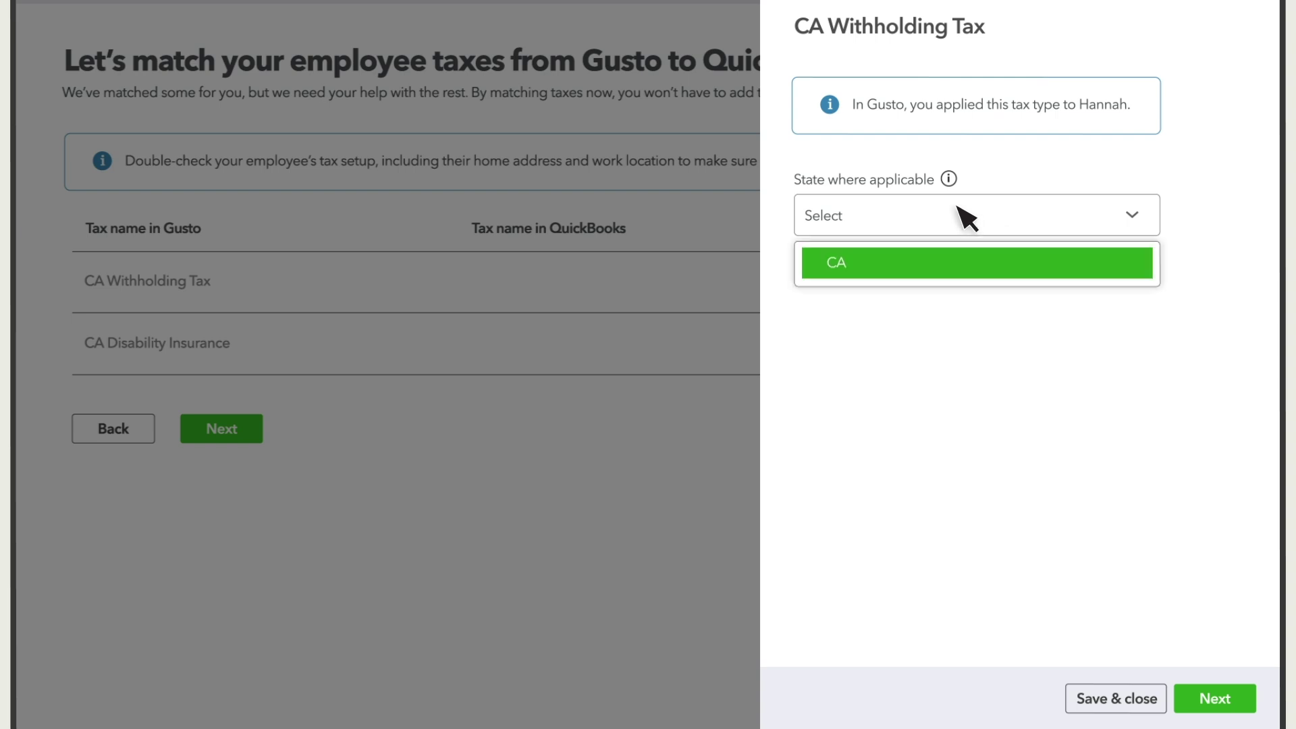
pyautogui.click(911, 270)
pyautogui.click(979, 317)
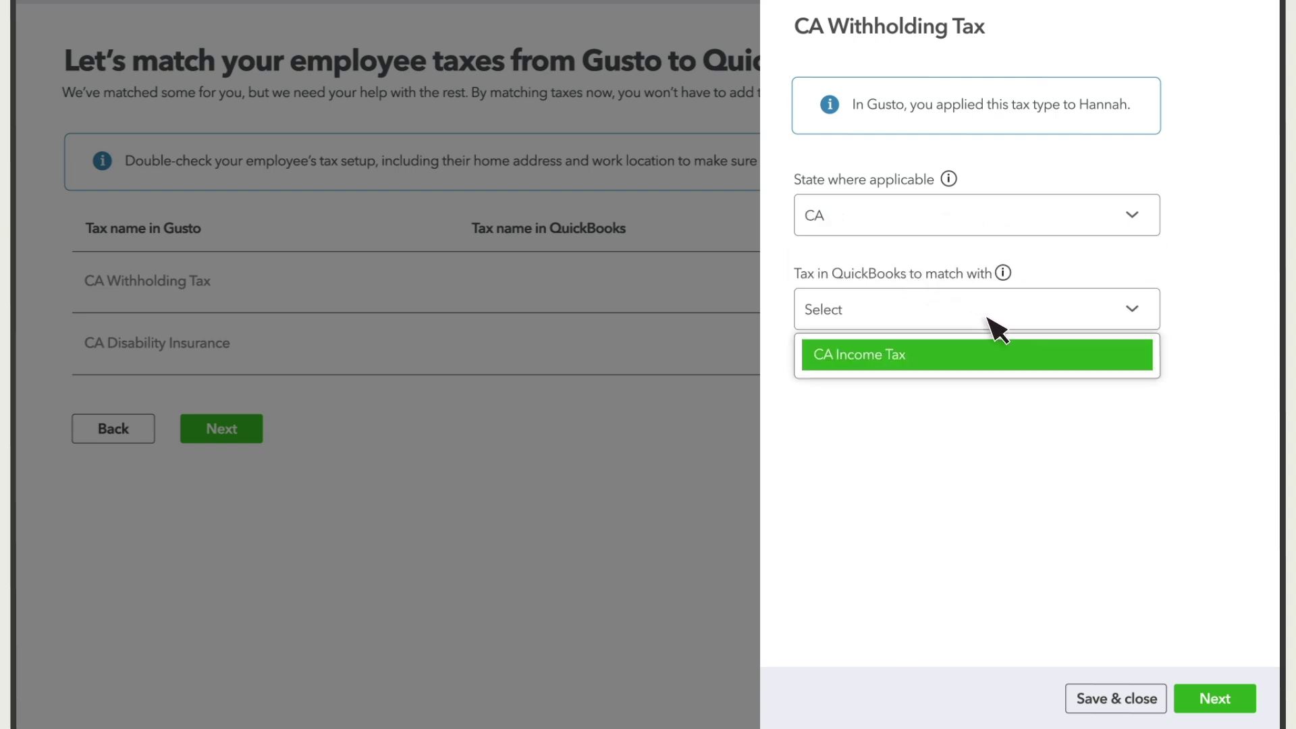
pyautogui.click(924, 356)
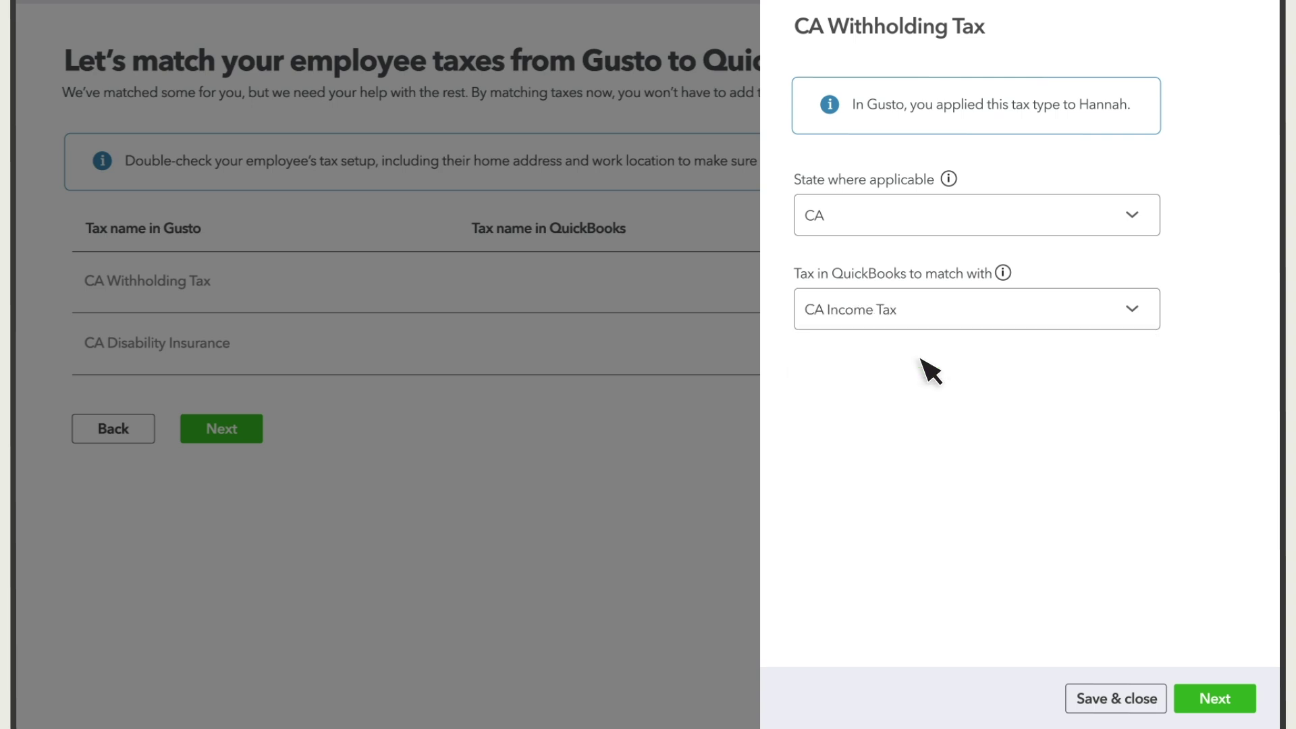
pyautogui.click(1120, 699)
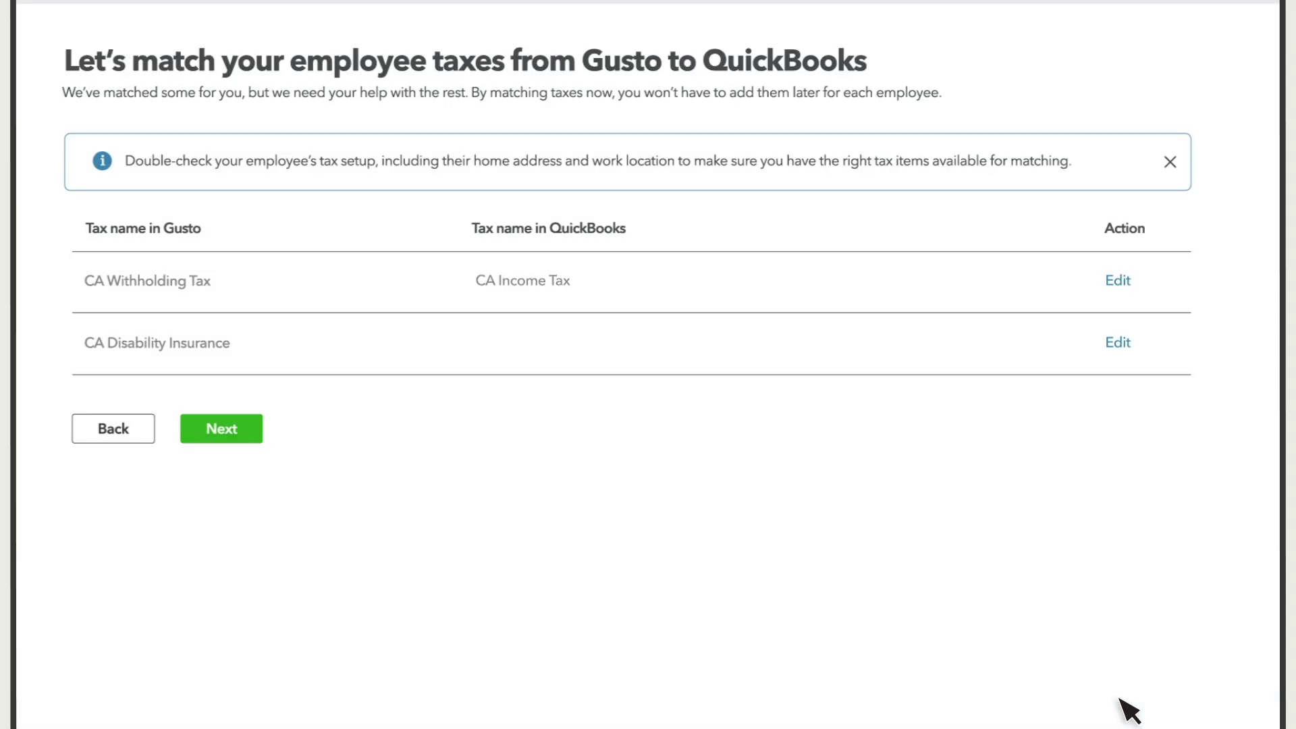
# Match CA Disability Insurance to CA SDI with state CA, then continue to payroll history.
pyautogui.click(1119, 344)
pyautogui.click(1084, 224)
pyautogui.click(975, 256)
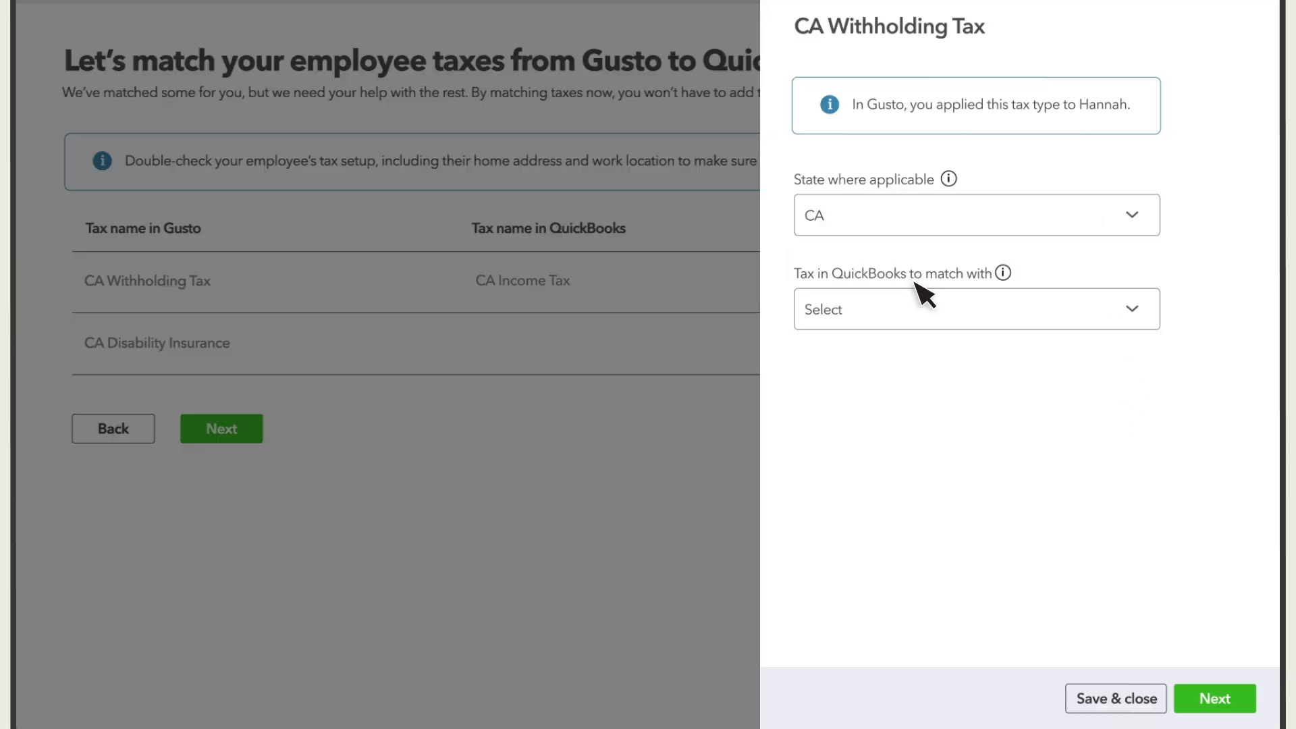
pyautogui.click(911, 297)
pyautogui.click(905, 356)
pyautogui.click(1121, 699)
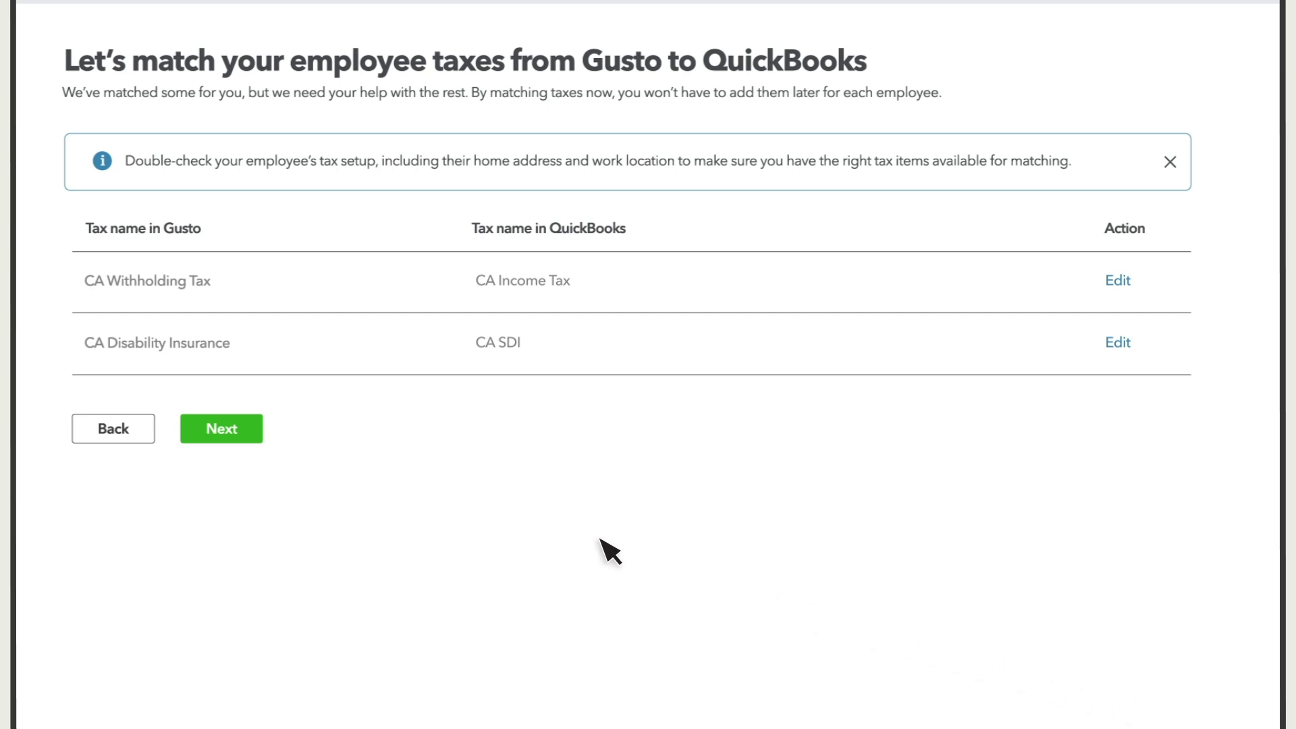
pyautogui.click(233, 428)
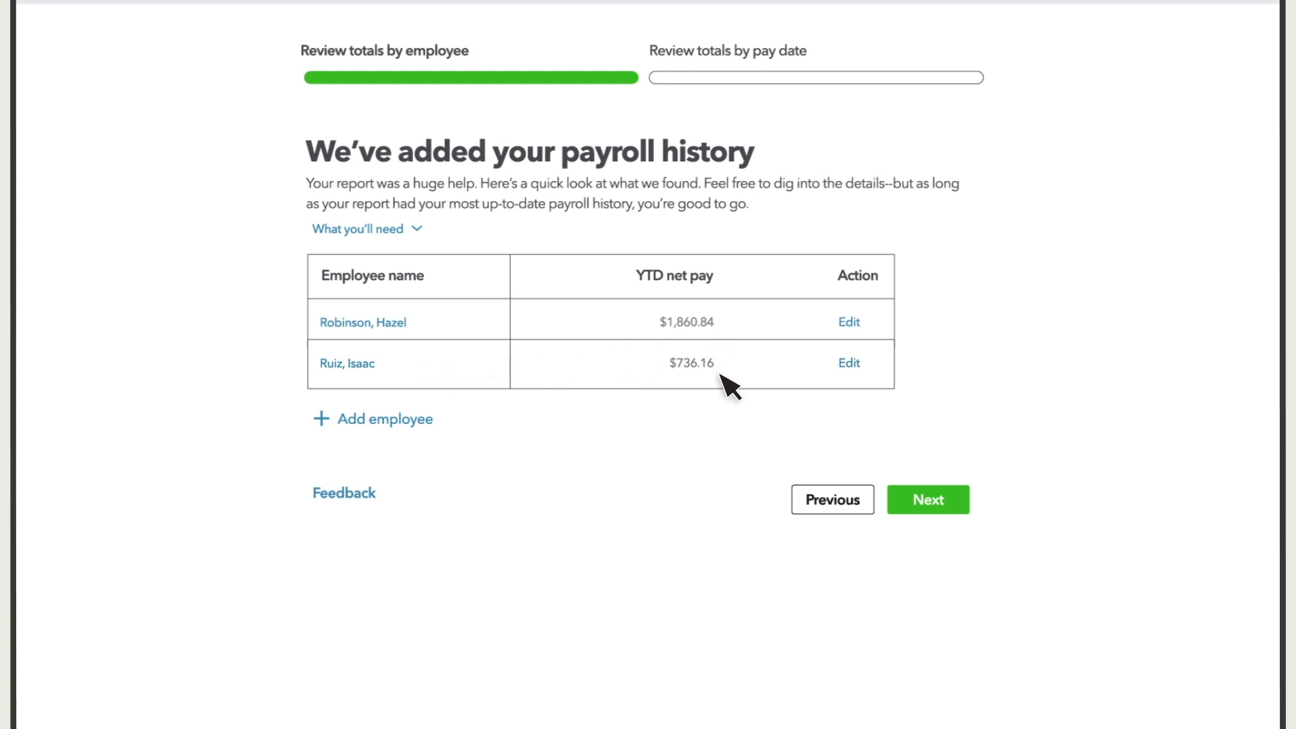
# Review and save the first employee's year-to-date totals, then confirm the pay date totals.
pyautogui.click(855, 325)
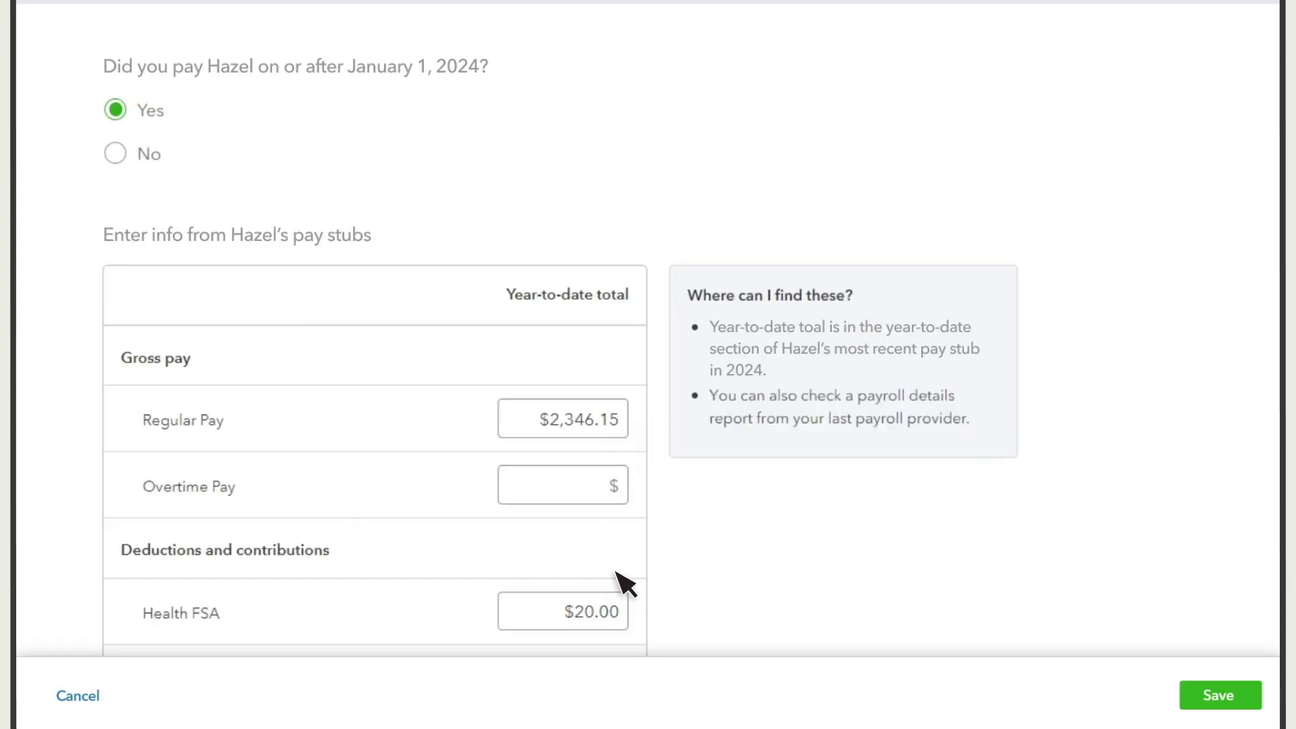
pyautogui.click(1211, 695)
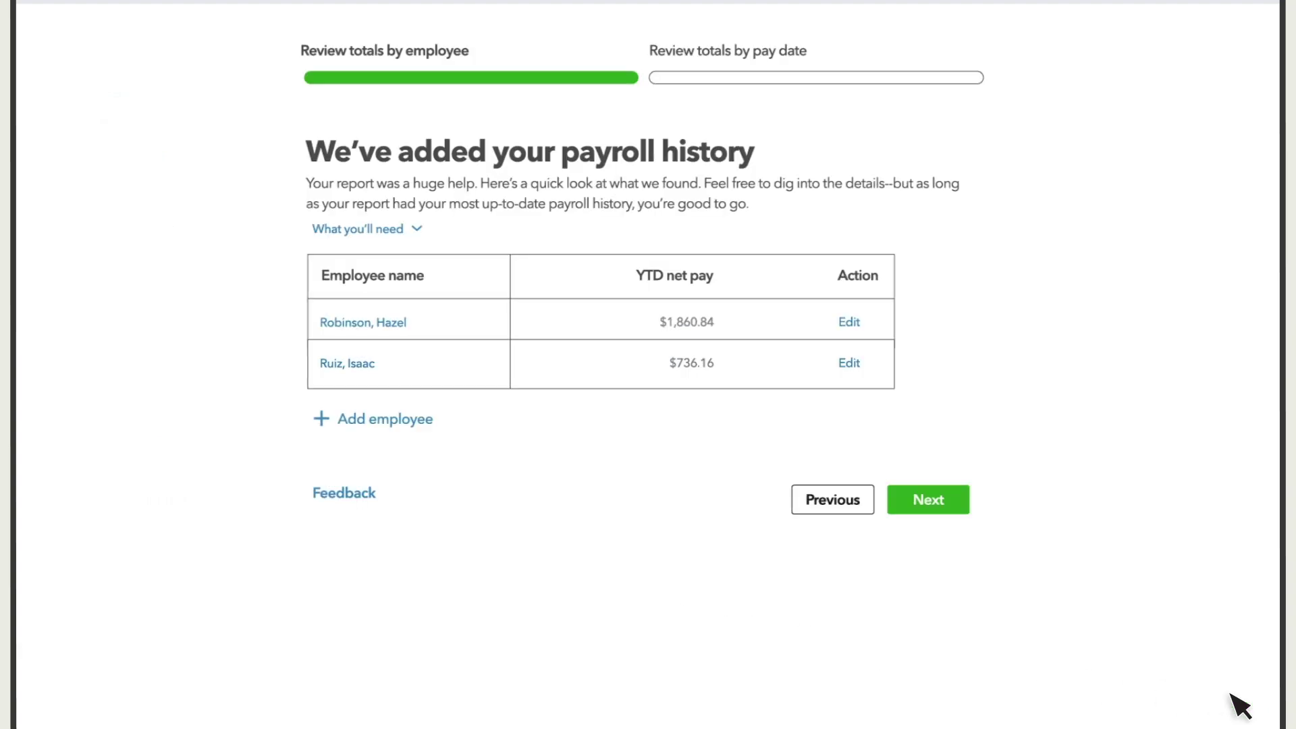
pyautogui.click(941, 503)
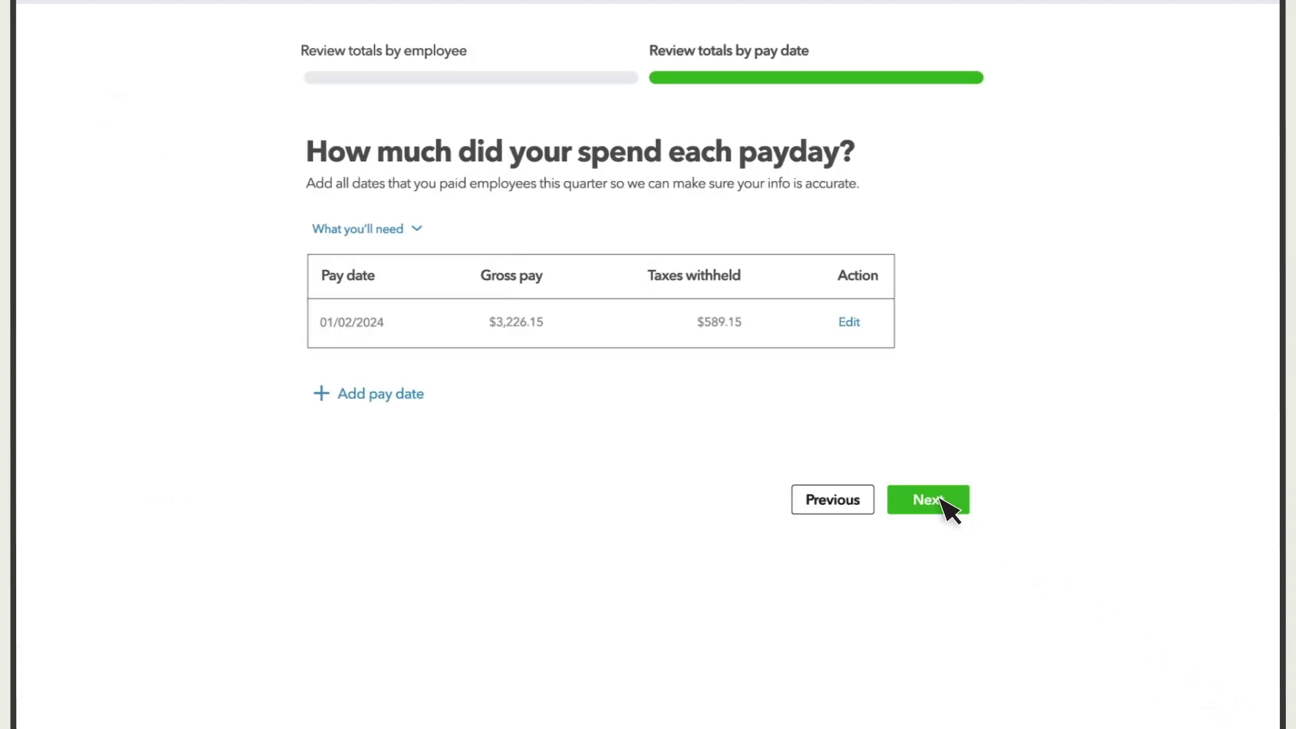
pyautogui.click(944, 505)
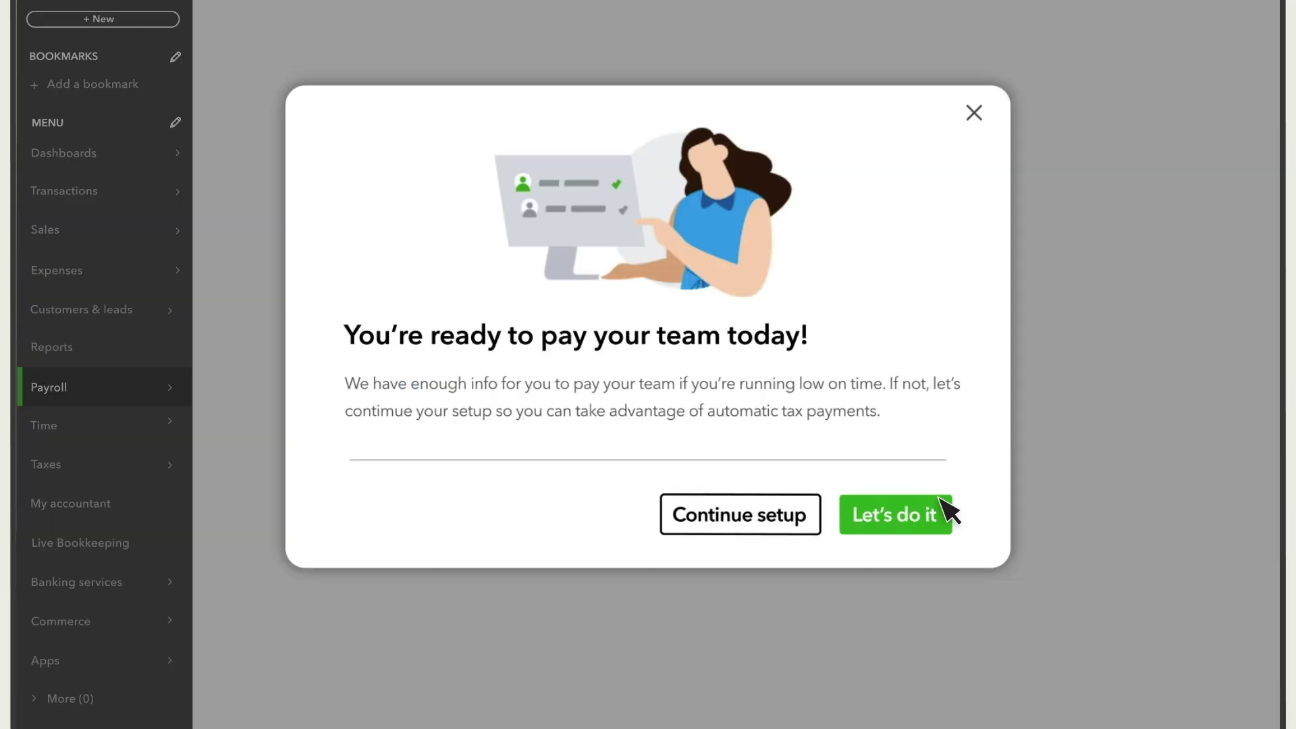